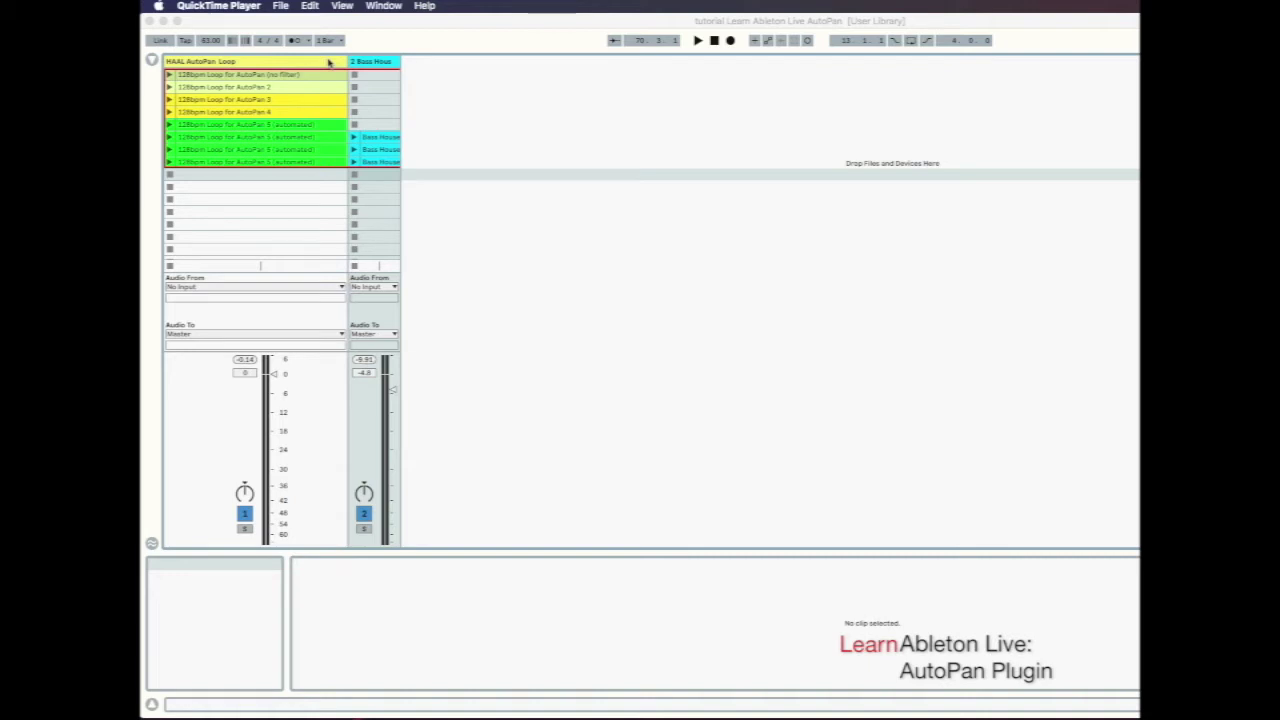
Open the devices of the HAAL AutoPan Loop track, launch its "no filter" clip and stop playback
left_click(328, 62)
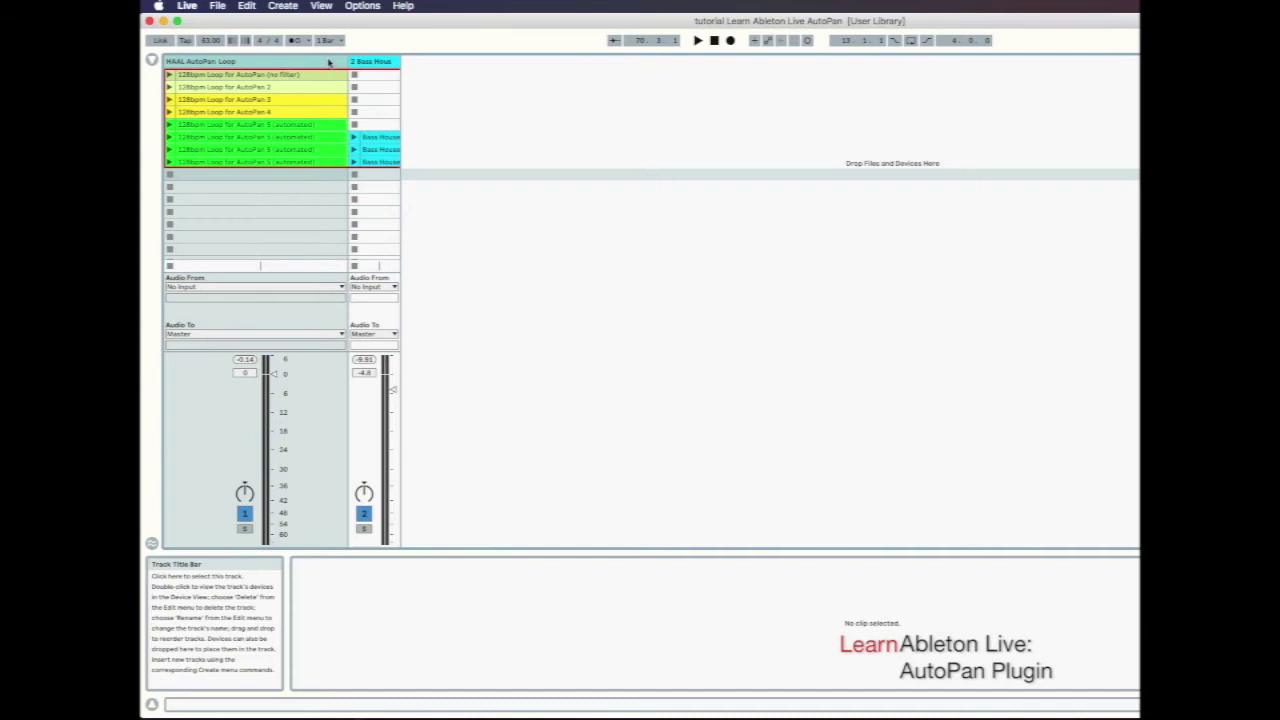
left_click(328, 62)
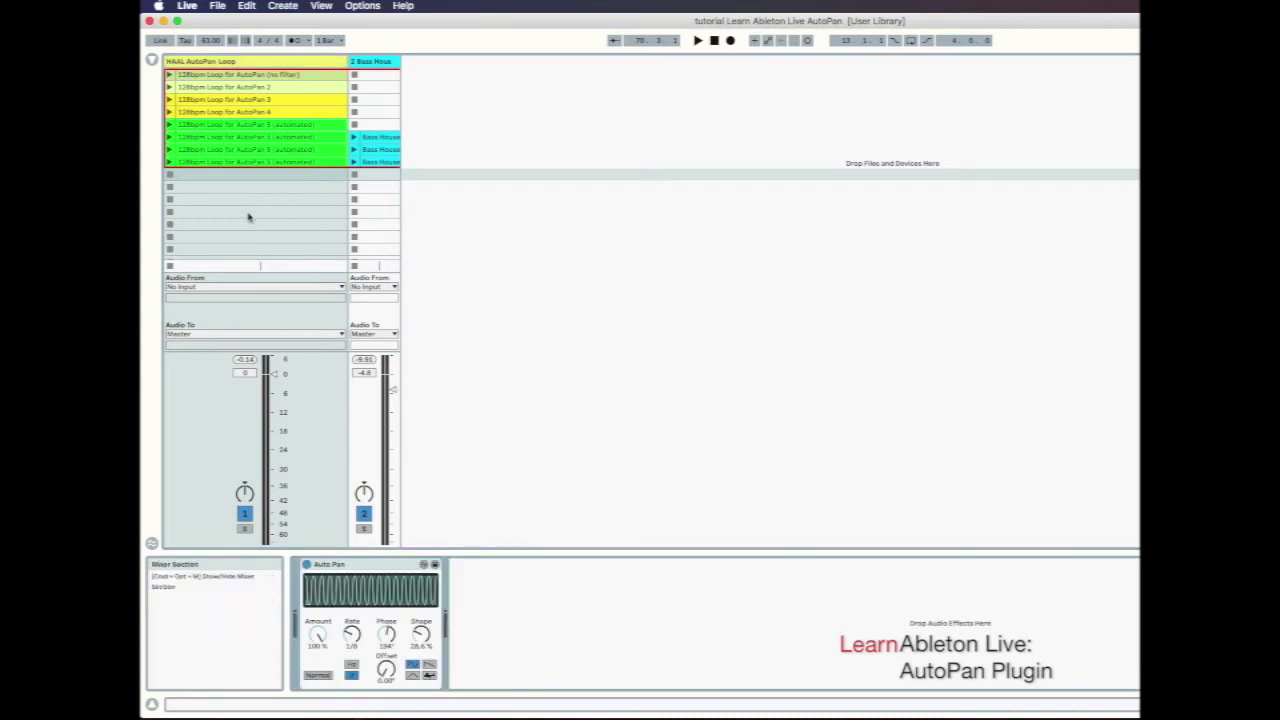
left_click(212, 79)
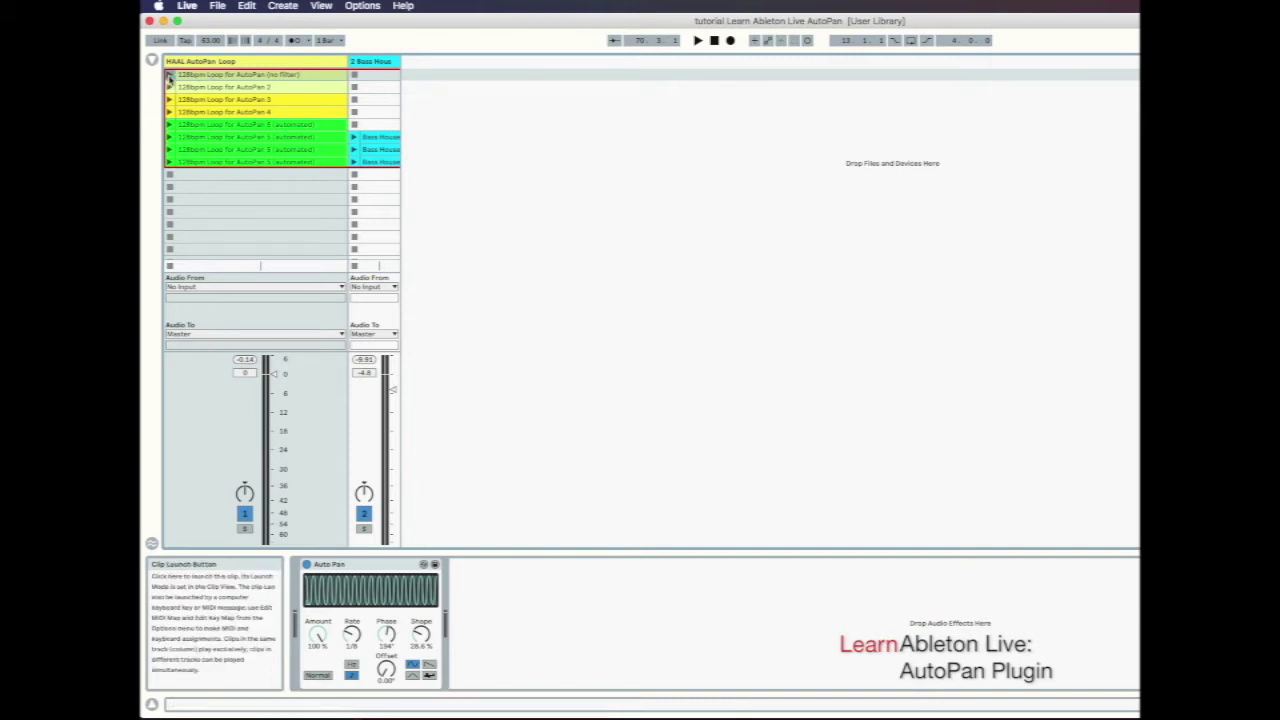
left_click(169, 75)
key("space")
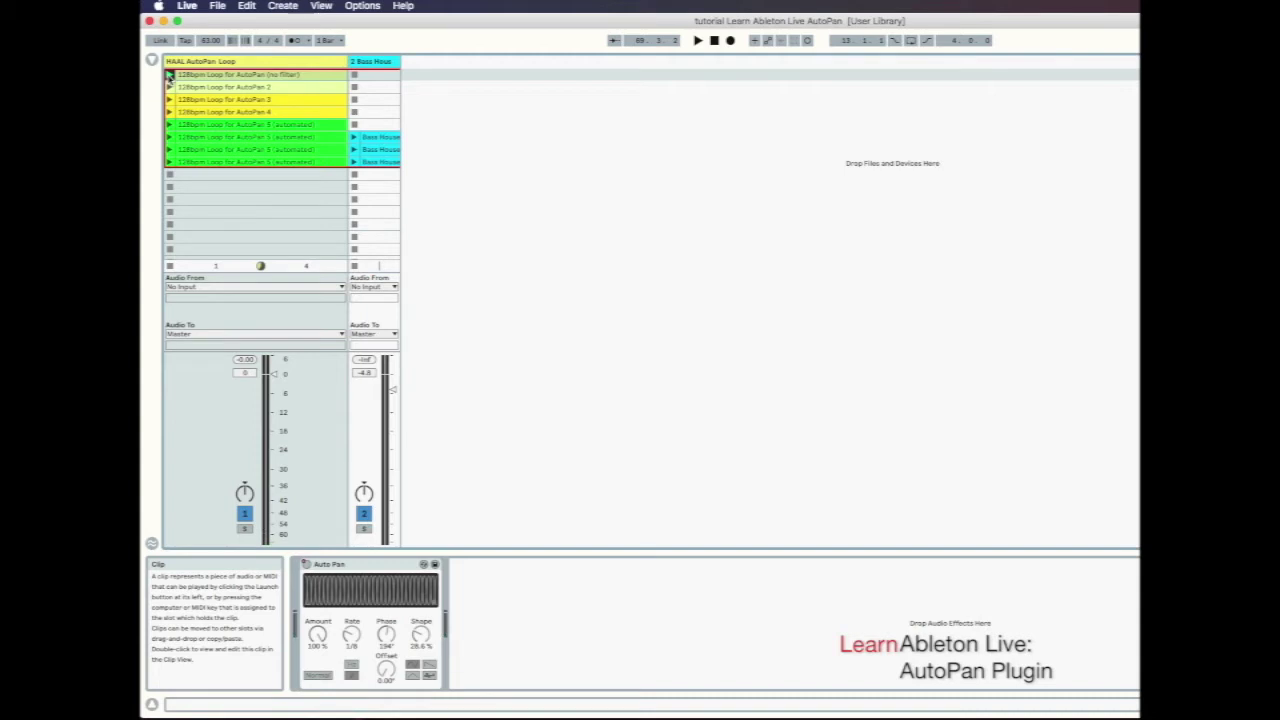
Raise the Auto Pan Shape slightly and toggle the device's activation twice
left_click(370, 565)
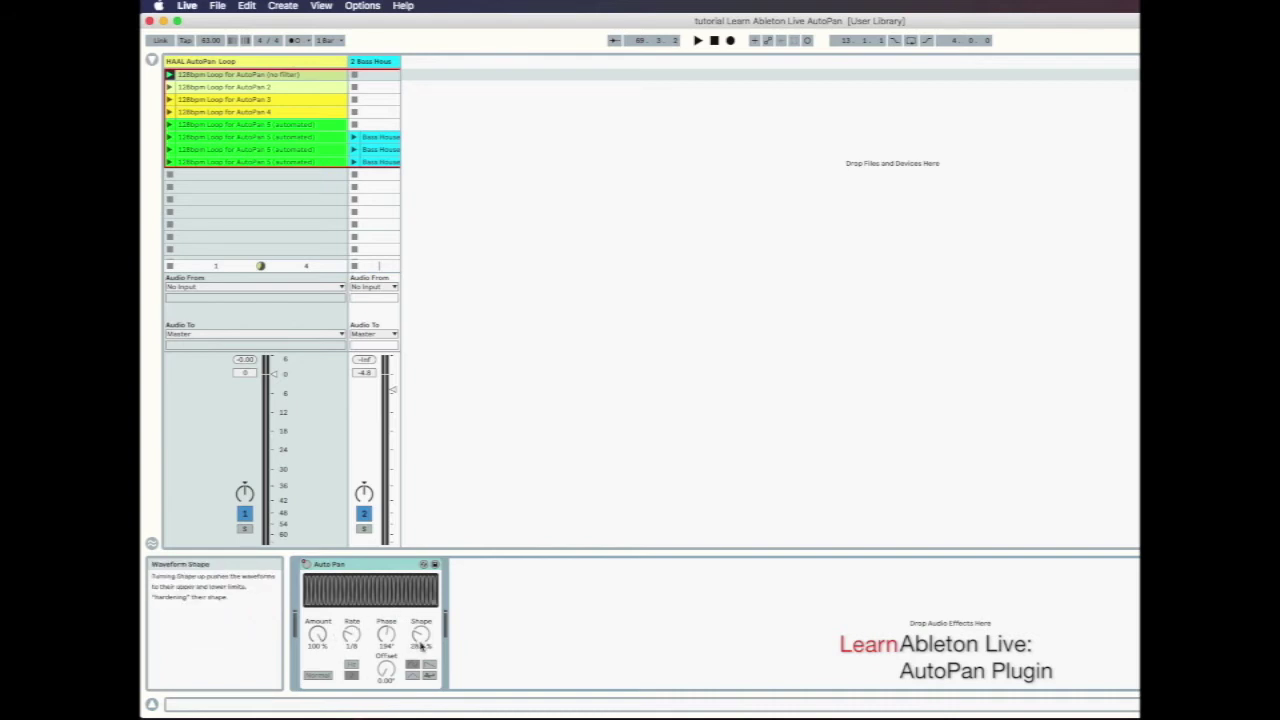
left_click_drag(421, 646, 421, 644)
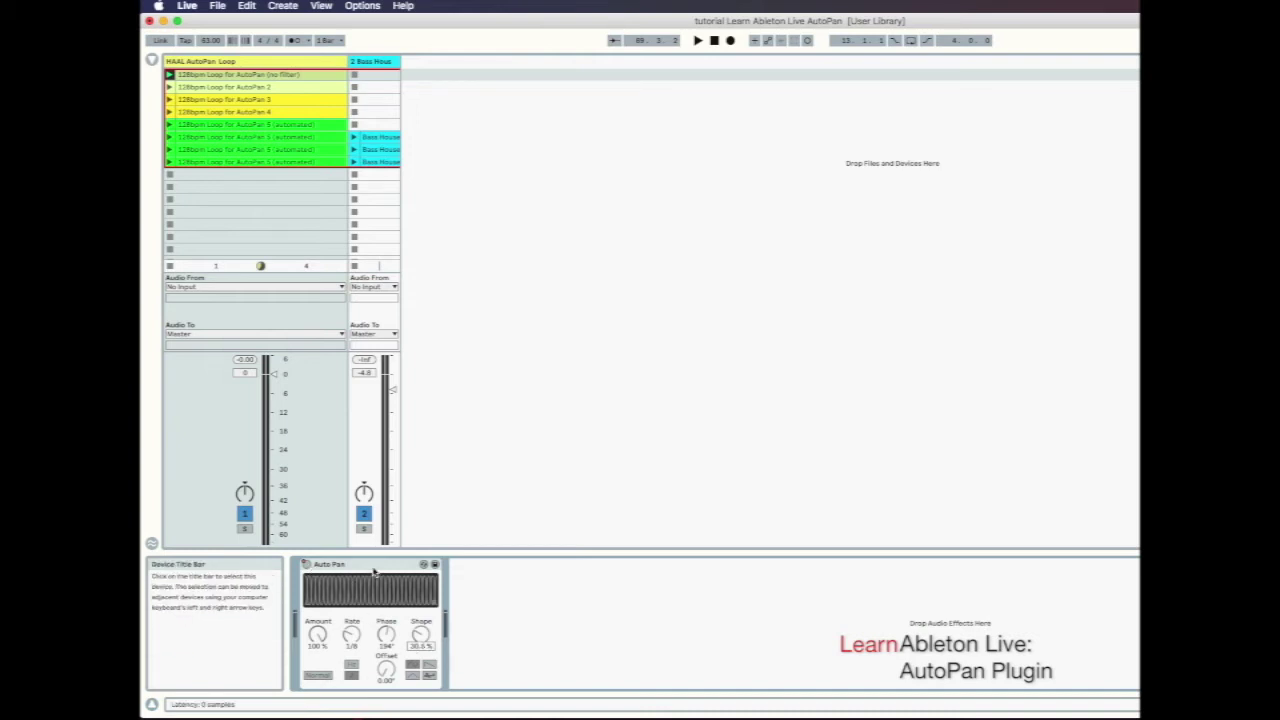
left_click(306, 565)
left_click(306, 565)
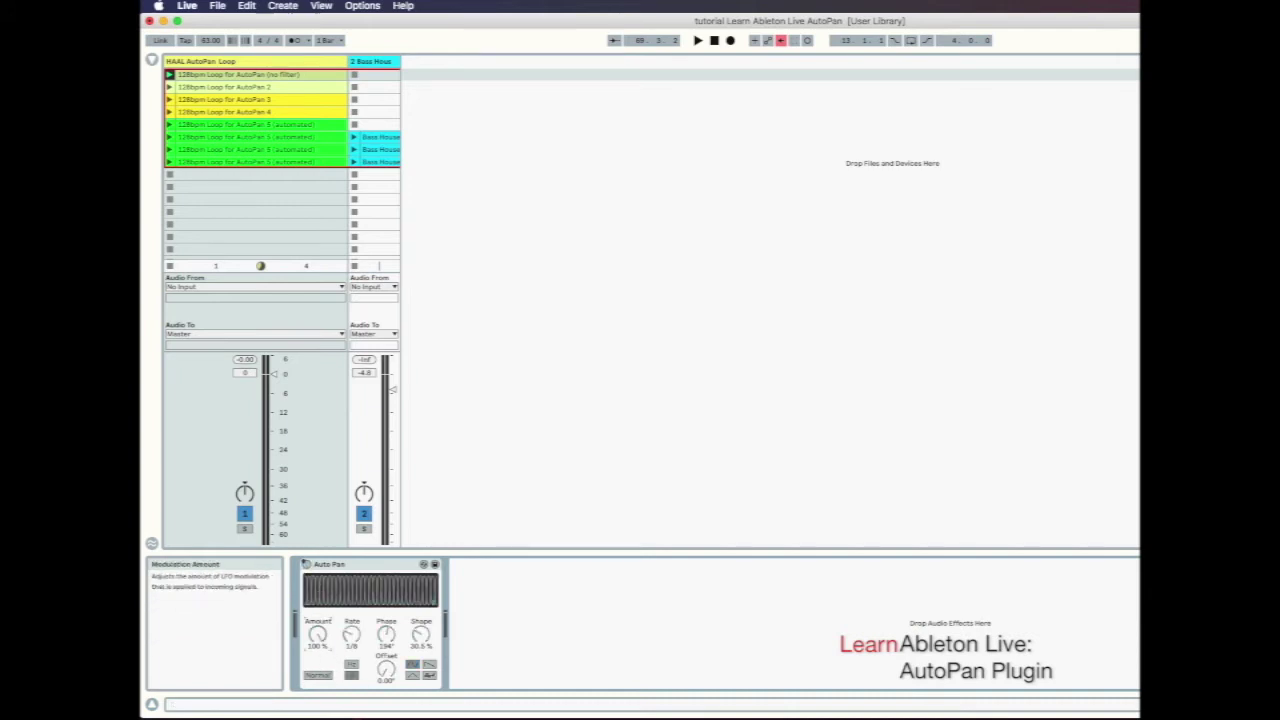
Lower the Auto Pan Amount to 0 %, return it to 100 %, and try out the Rate control
left_click_drag(317, 633, 317, 690)
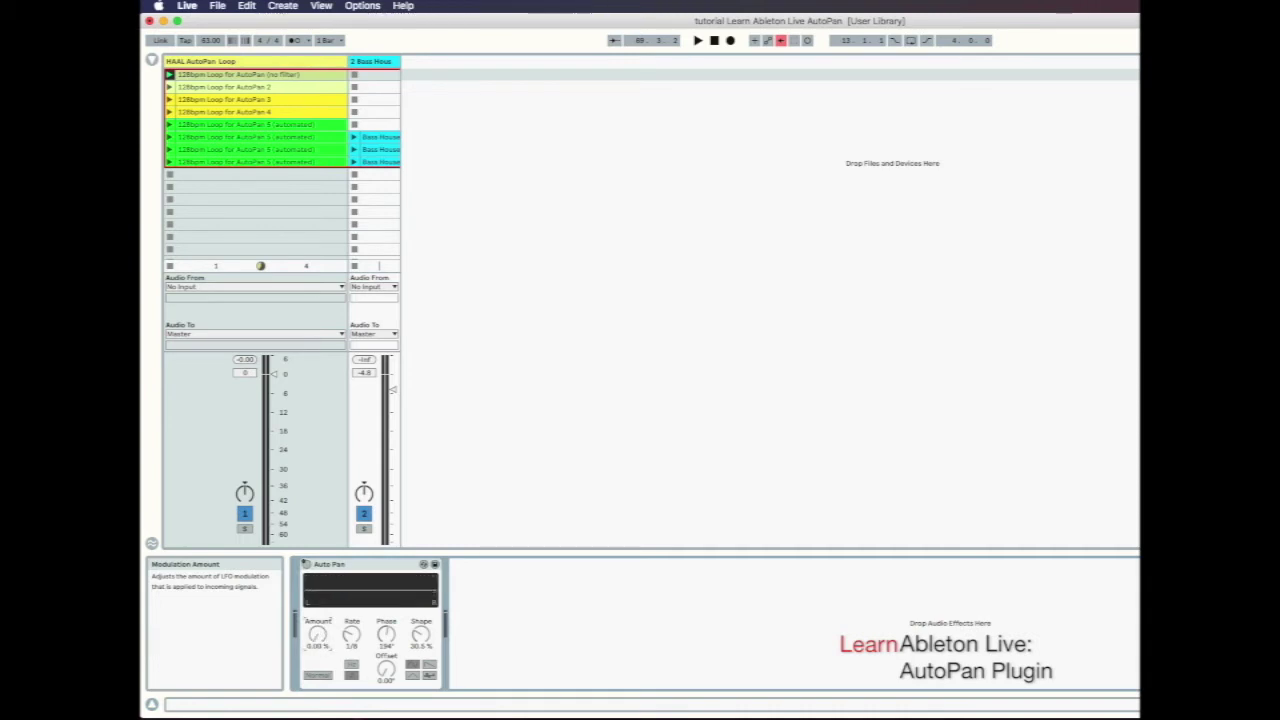
left_click_drag(317, 690, 317, 630)
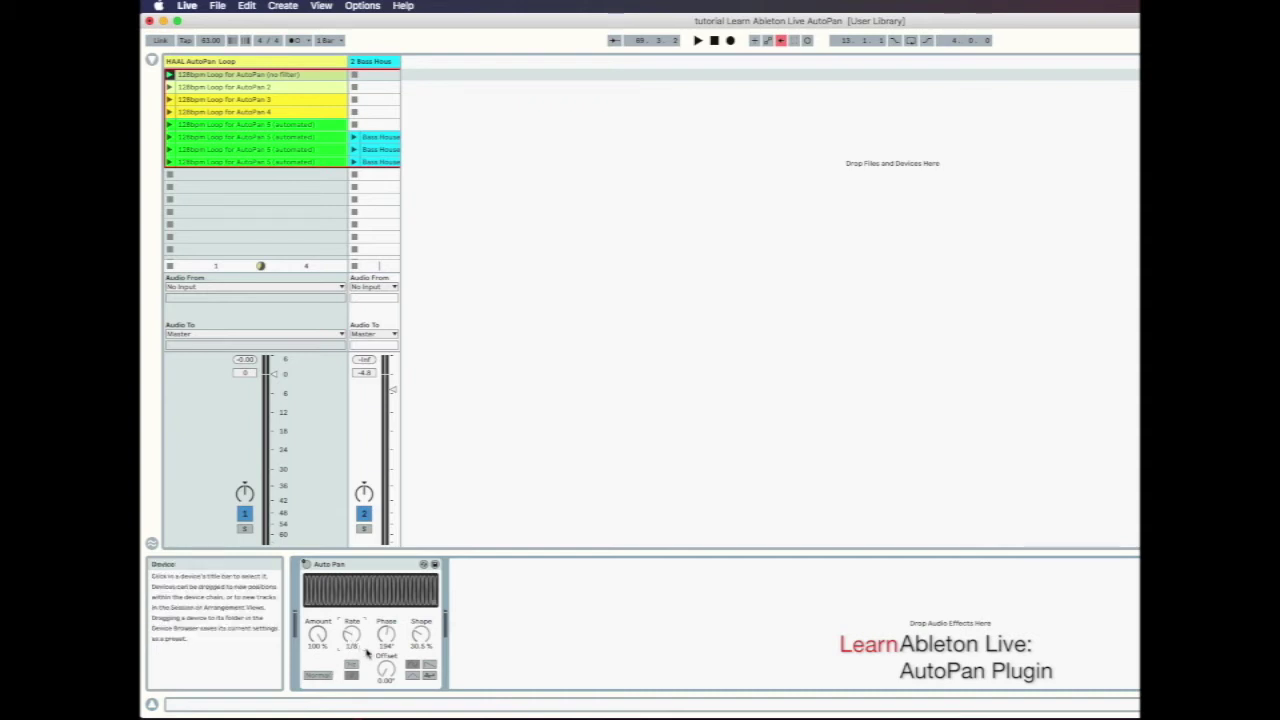
mouse_move(351, 634)
left_mouse_down()
mouse_move(351, 660)
mouse_move(351, 585)
mouse_move(352, 643)
left_mouse_up()
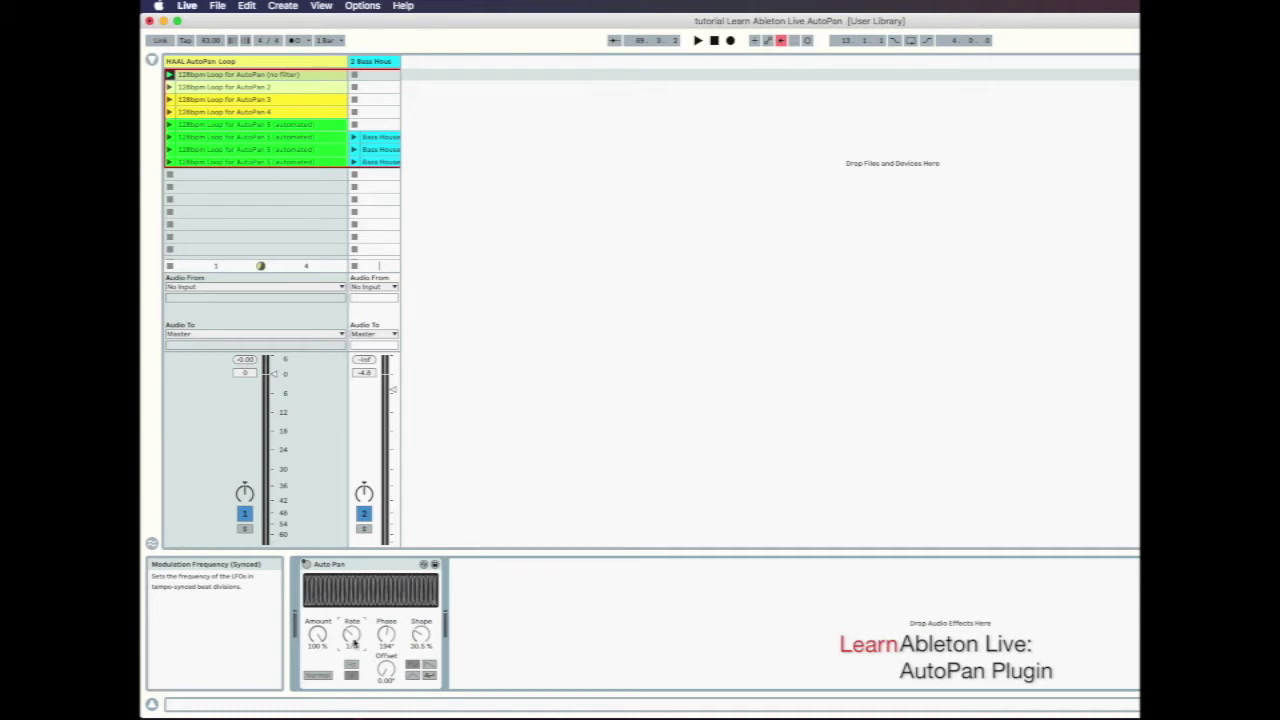
Set the Auto Pan Shape to 19.8 % and try the Phase at 0° and 180°
left_click_drag(386, 634, 386, 691)
left_click_drag(421, 634, 386, 626)
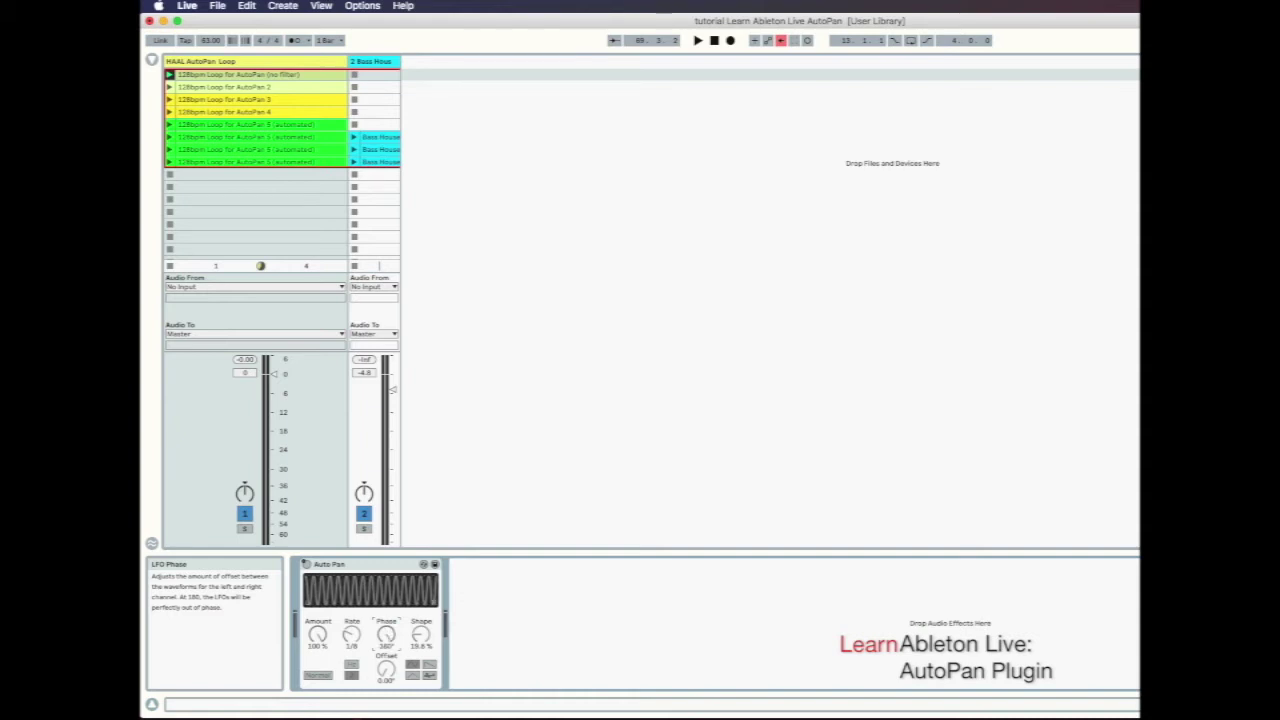
type("0")
key("Return")
type("180")
key("Return")
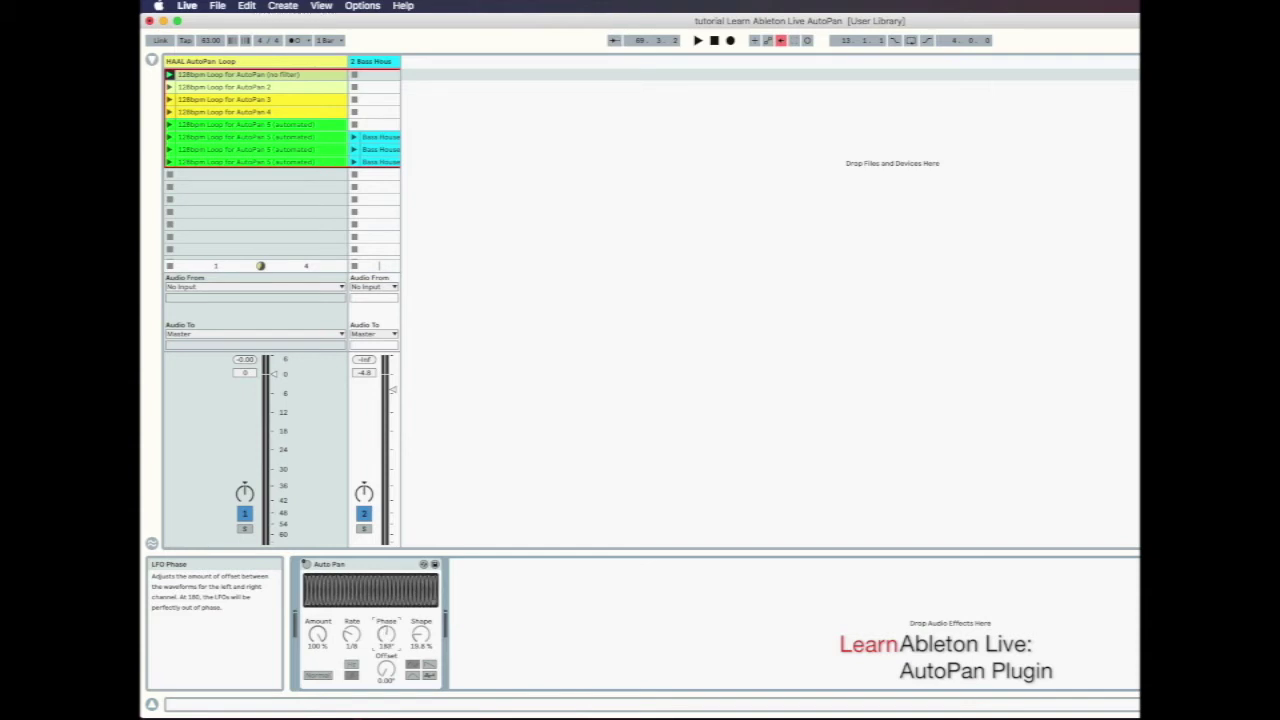
Set the Phase to 177°, raise the Shape to about 70 % and bring it down to 33.3 %
left_click_drag(386, 634, 421, 610)
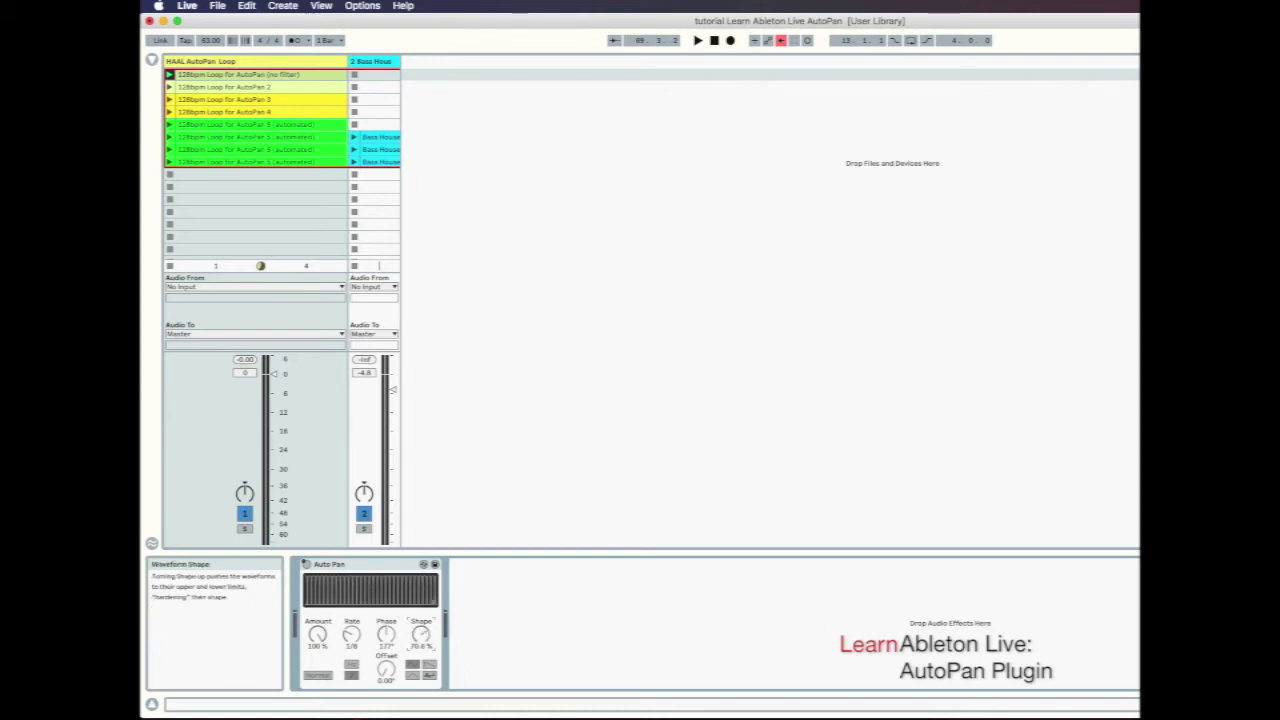
left_click_drag(421, 634, 421, 645)
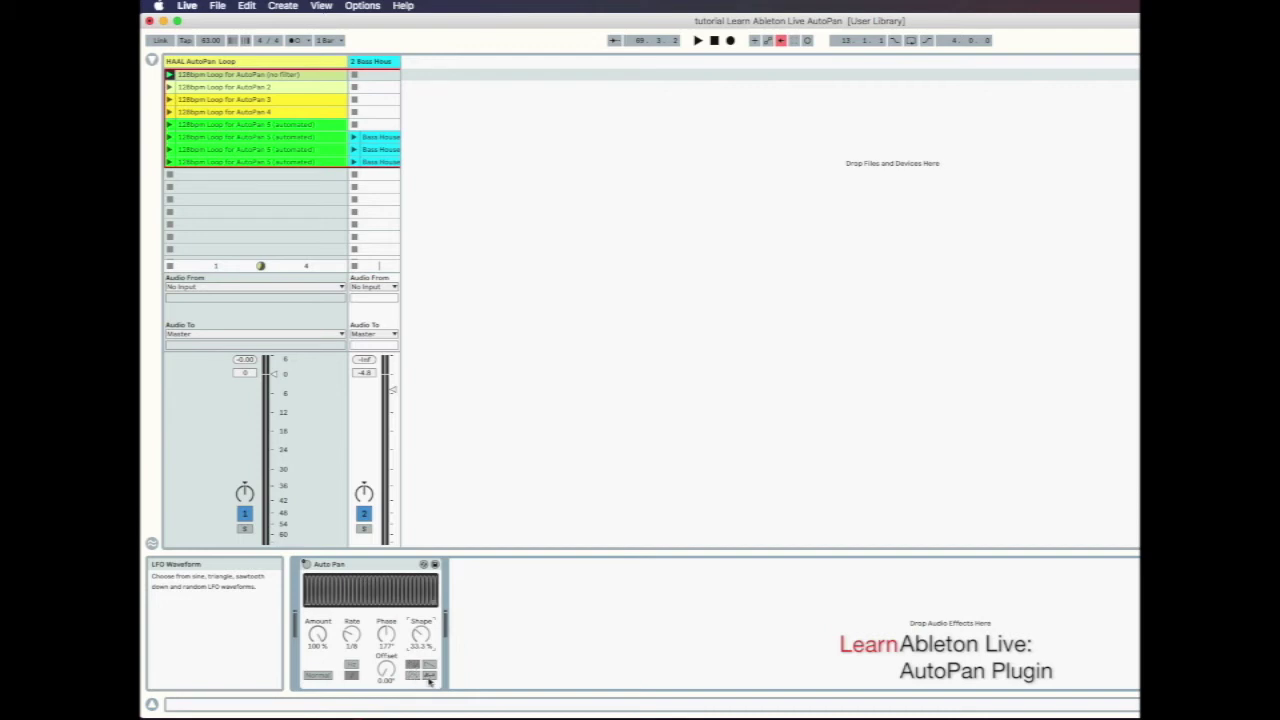
mouse_move(385, 670)
left_mouse_down()
mouse_move(385, 630)
mouse_move(385, 680)
left_mouse_up()
Set the Auto Pan phase switch to Invert and change the LFO rate type from tempo-synced to Hz
left_click(323, 679)
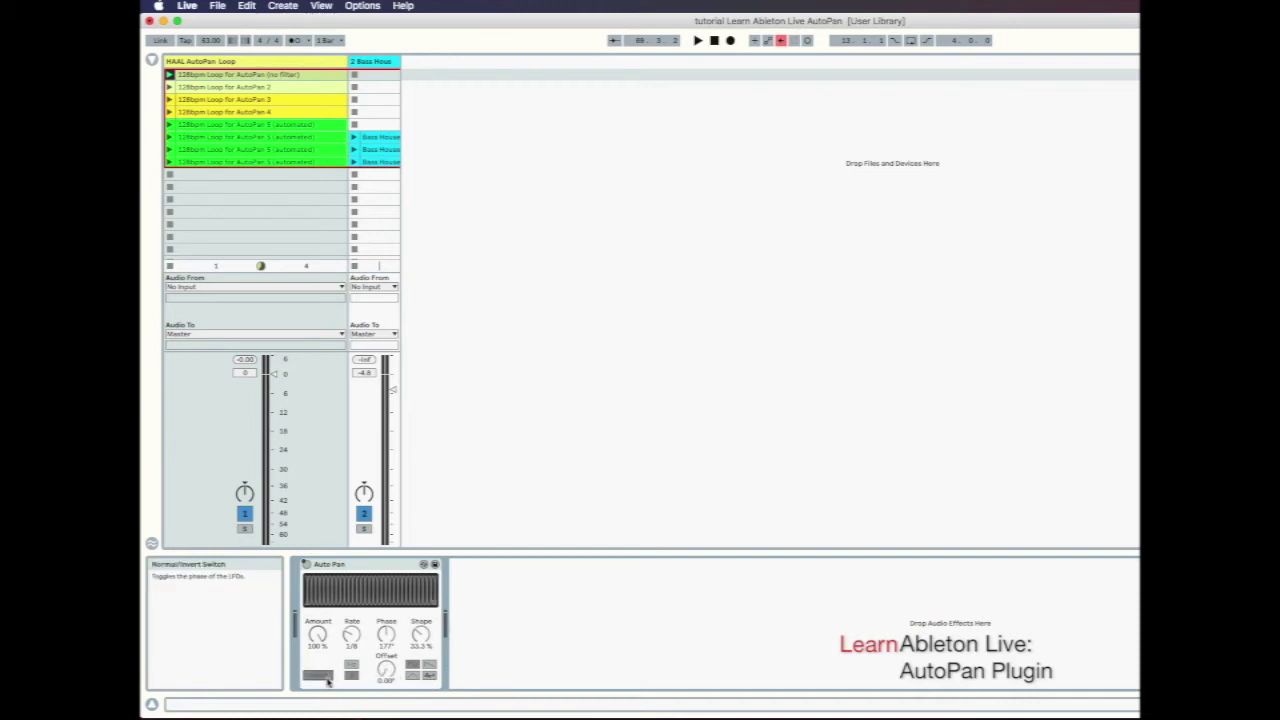
left_click(326, 678)
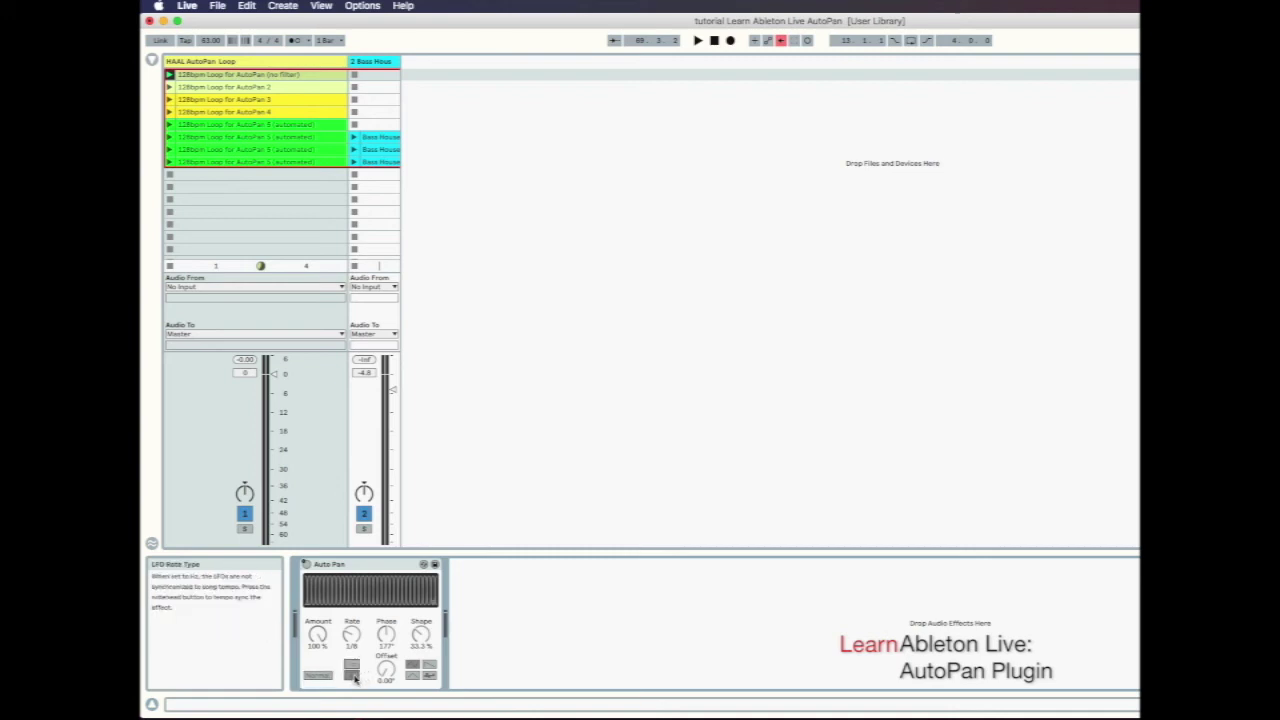
left_click(352, 668)
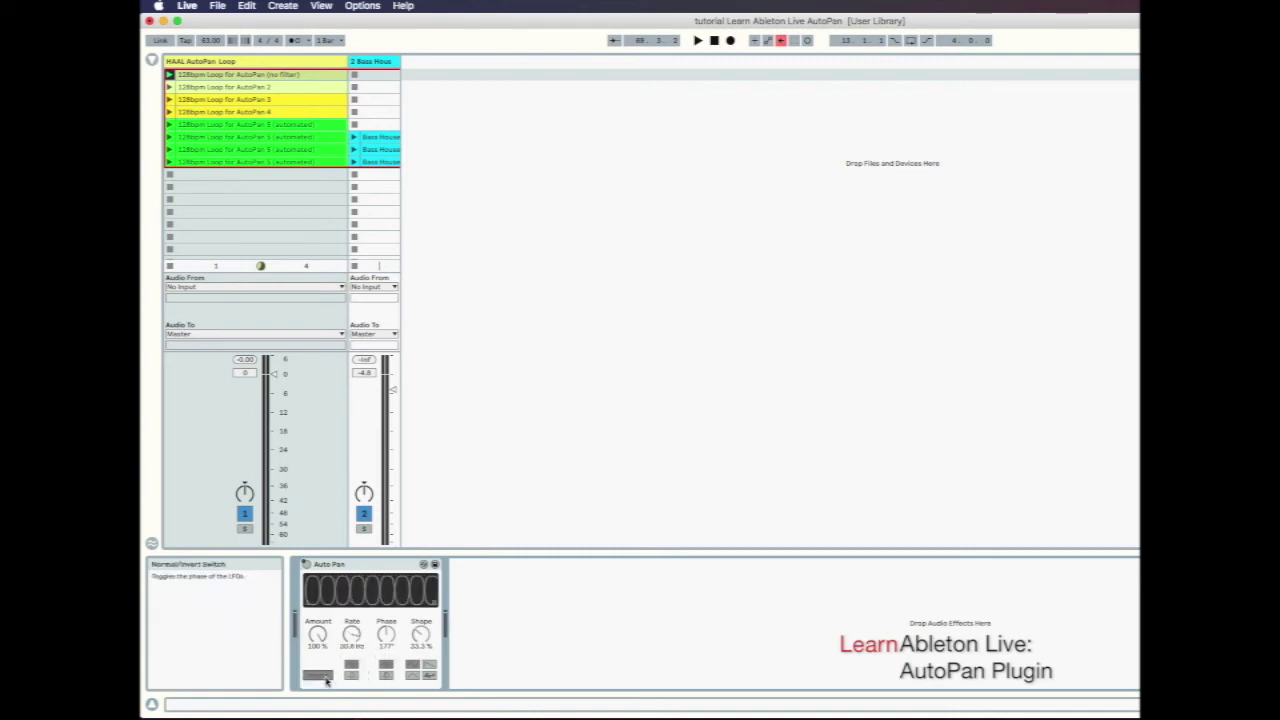
left_click(352, 668)
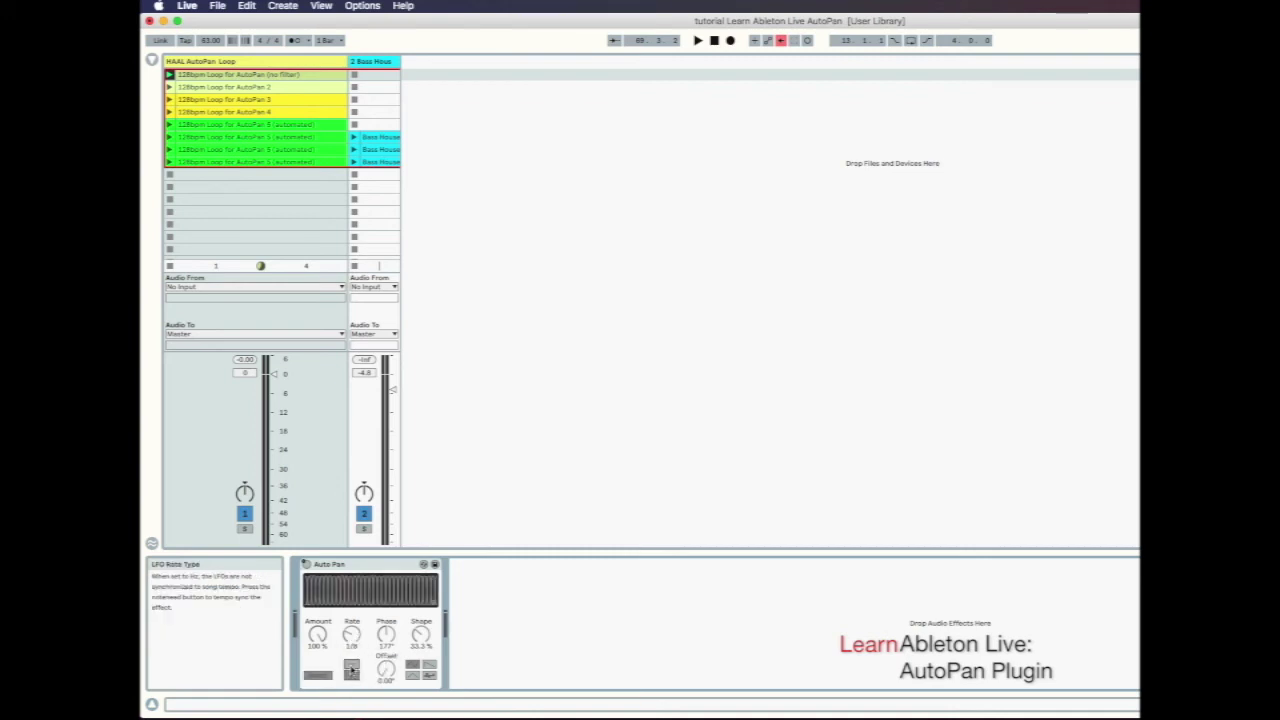
left_click(352, 668)
Lower the Auto Pan Shape to 0.79 % and the Phase to 0°
left_click_drag(421, 634, 421, 697)
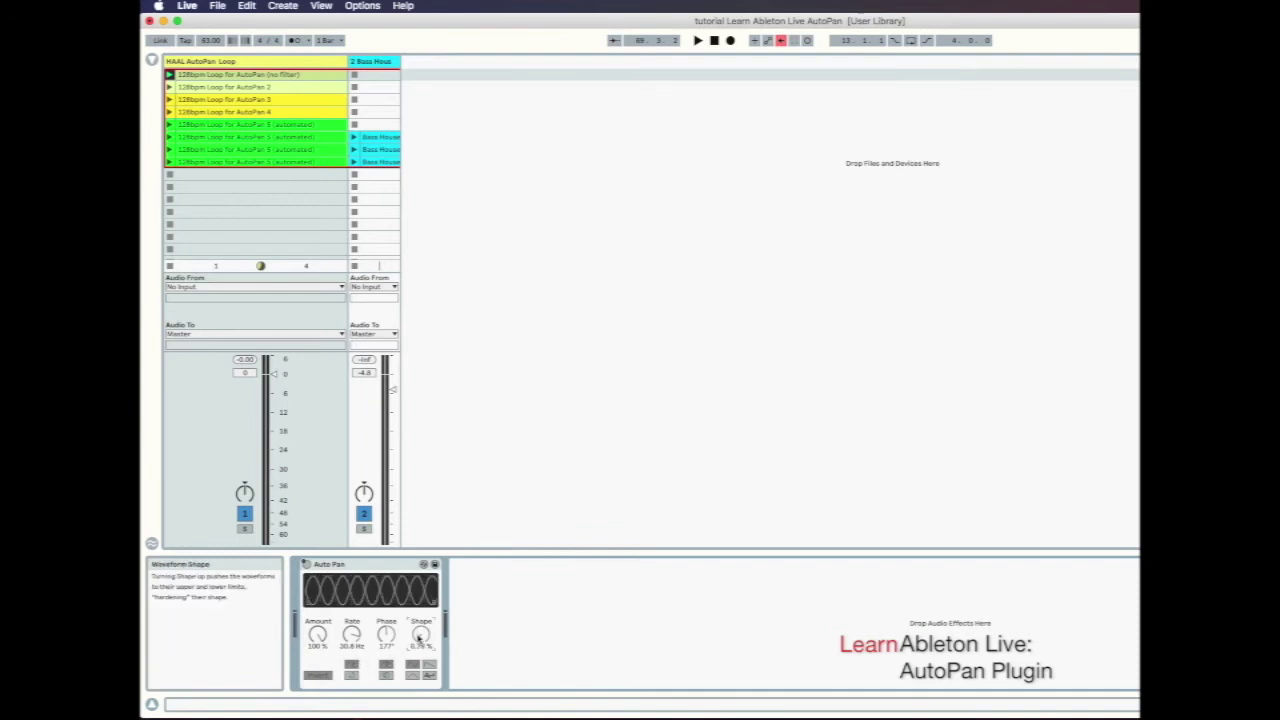
left_click_drag(386, 636, 386, 688)
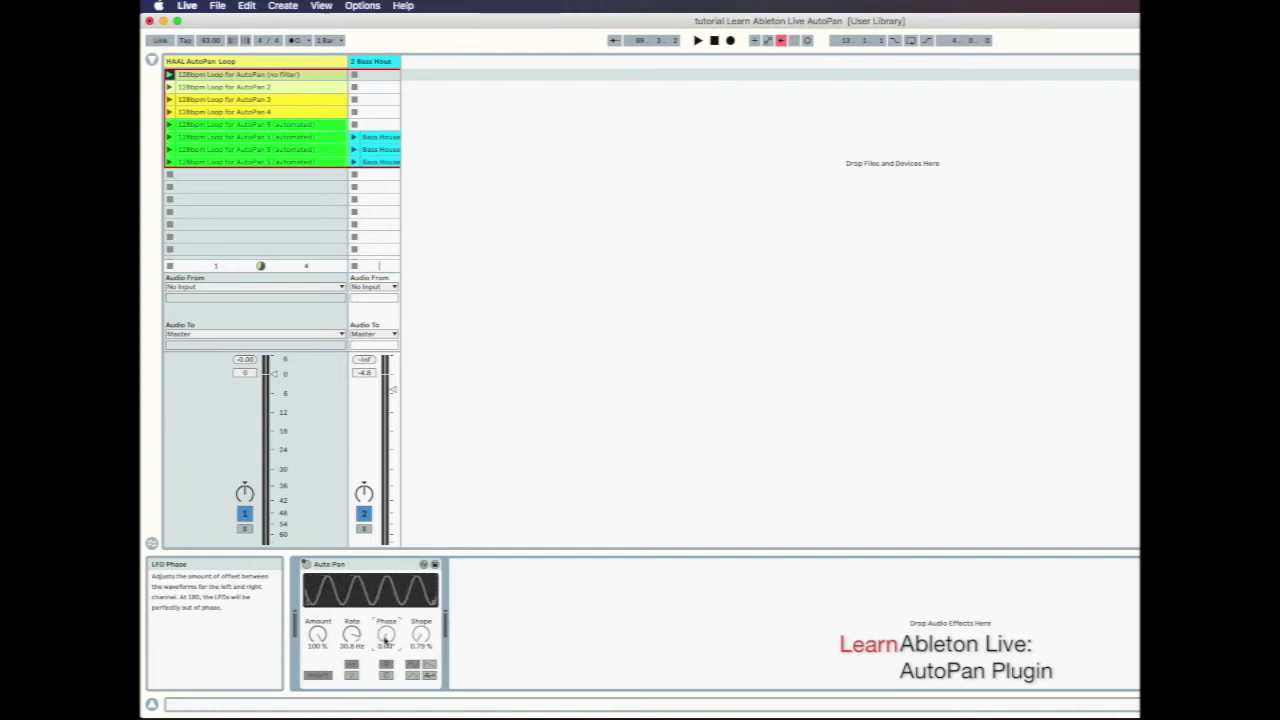
Launch the "no filter" loop clip, followed by the "128bpm Loop for AutoPan 2" clip
left_click(170, 75)
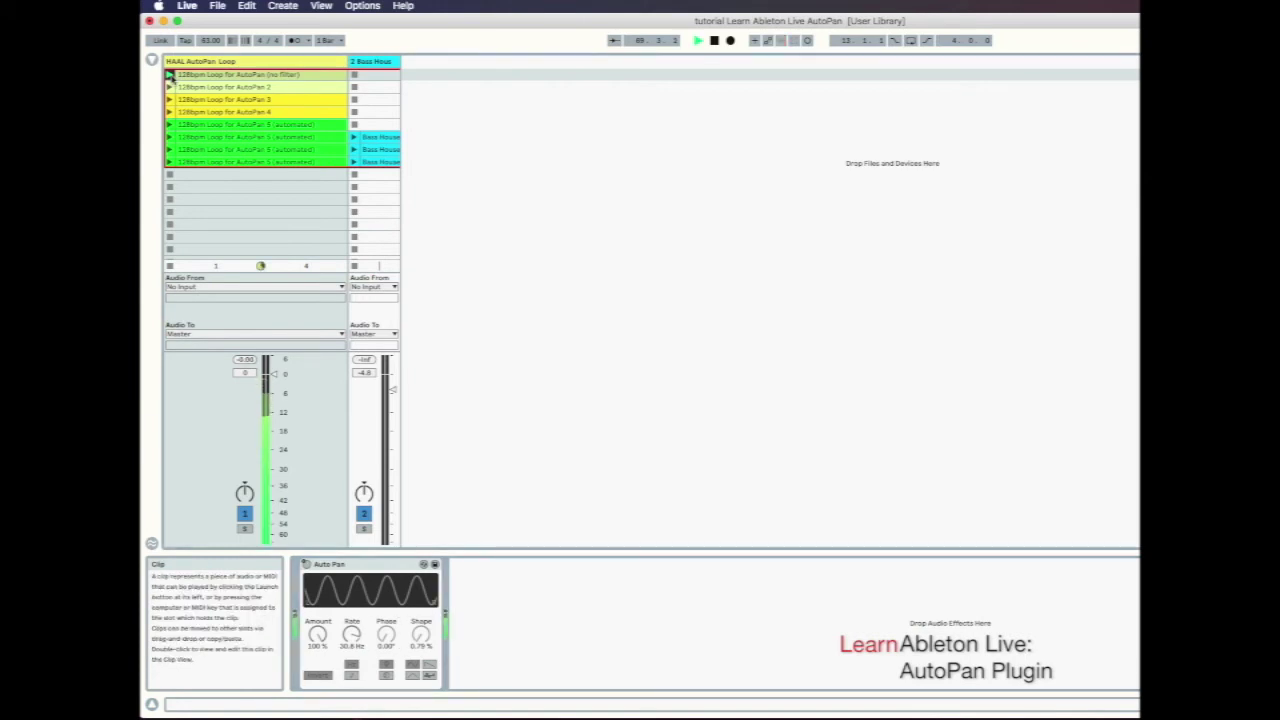
left_click(195, 88)
key("shift+Tab")
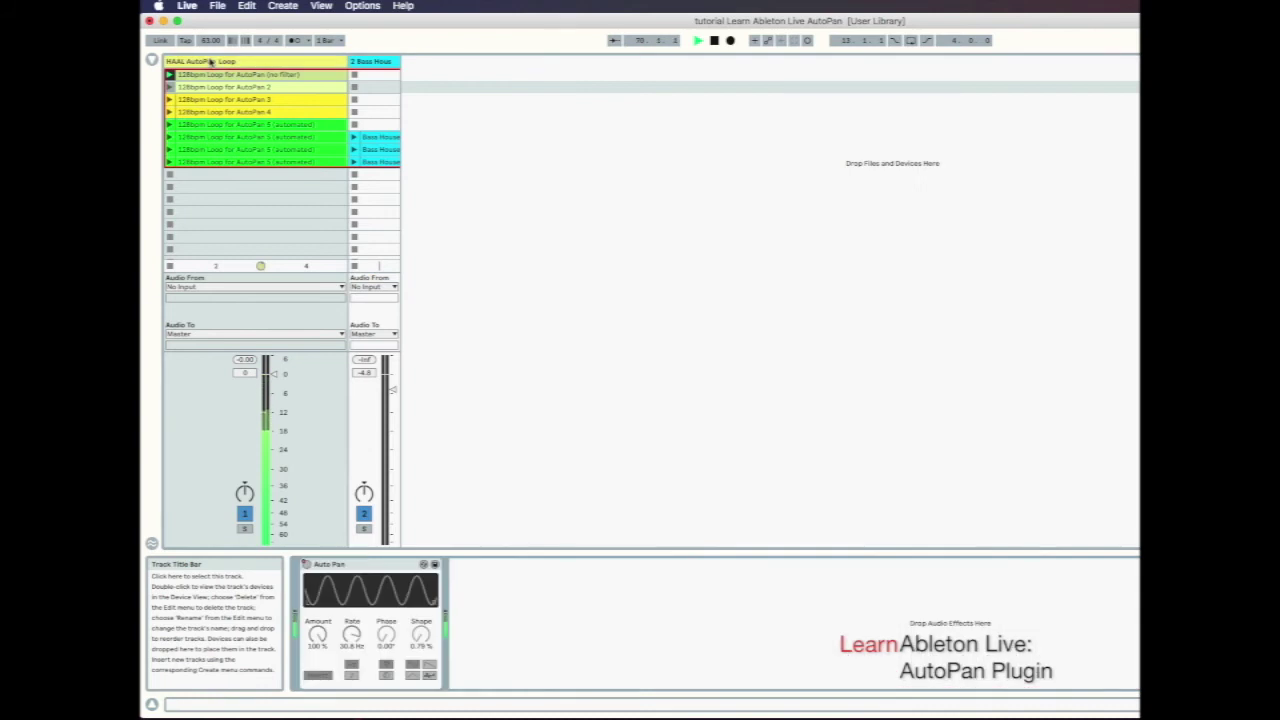
left_click(168, 88)
Activate Auto Pan during playback, and bypass and reactivate it to compare the sound
left_click(307, 565)
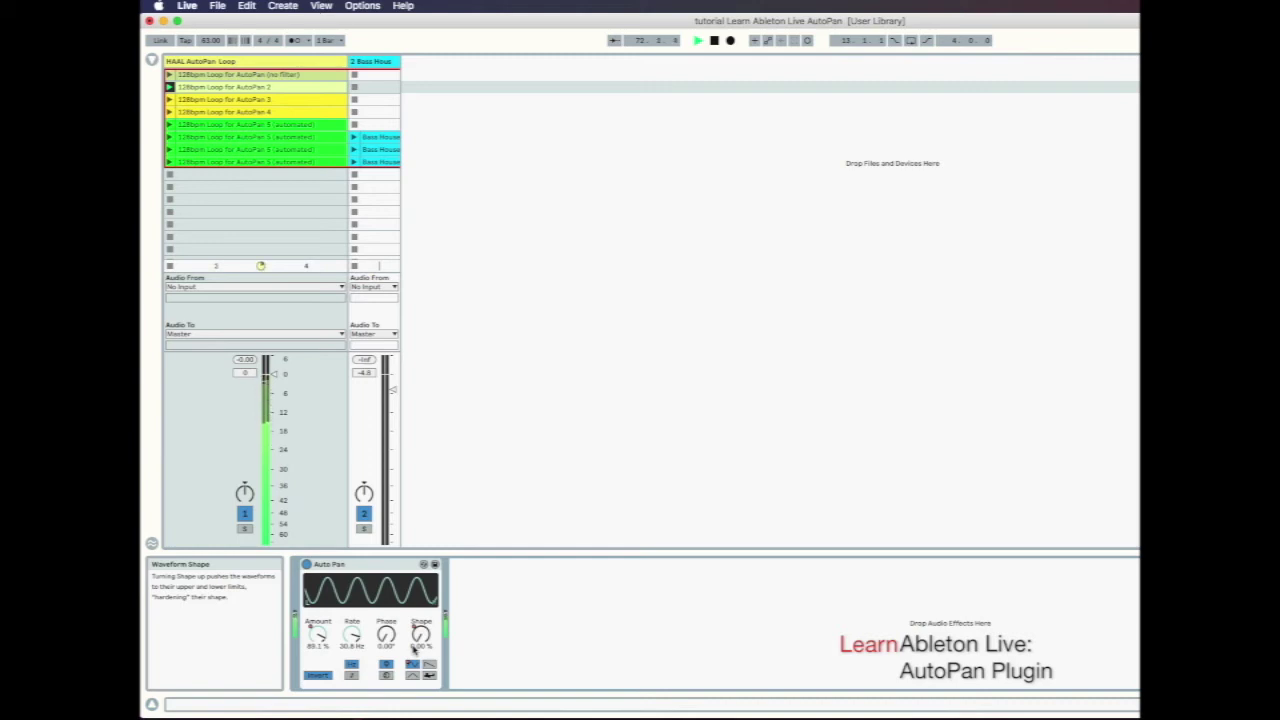
left_click(306, 566)
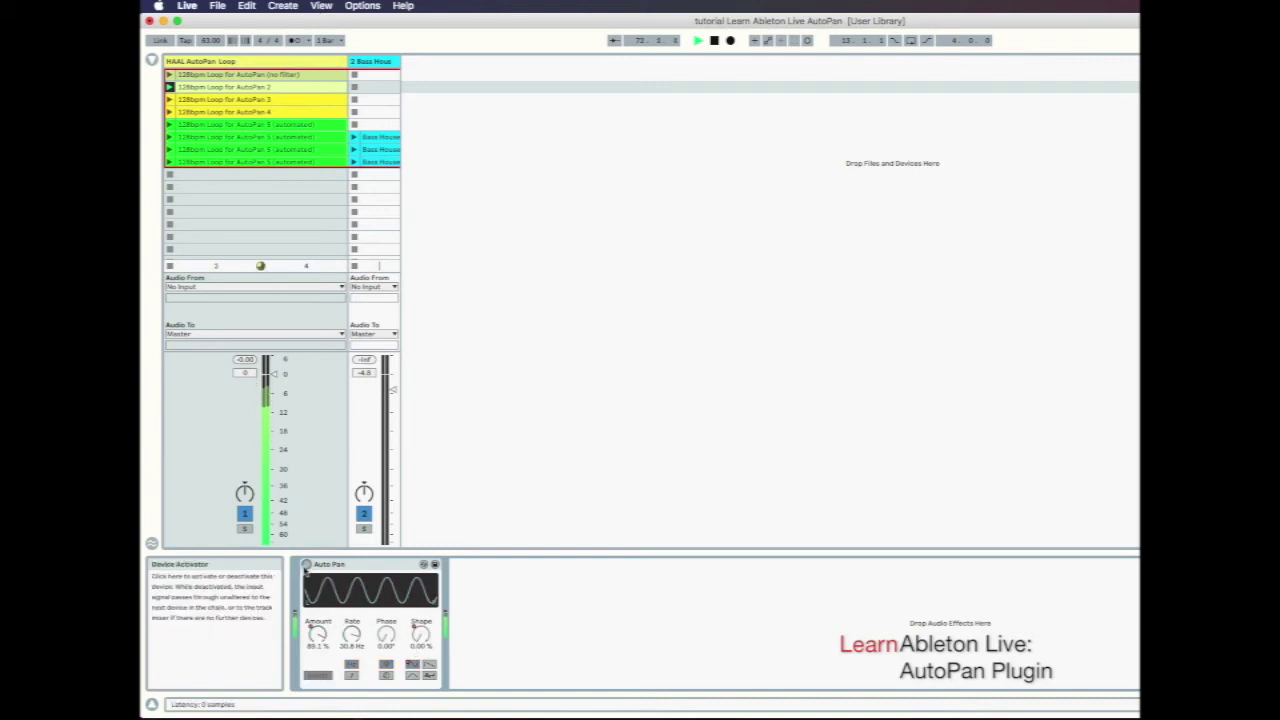
left_click(306, 566)
Try the tempo-synced rate, return to Hz, lower the Rate to 0.06 Hz and raise it to about 16 Hz
left_click(351, 676)
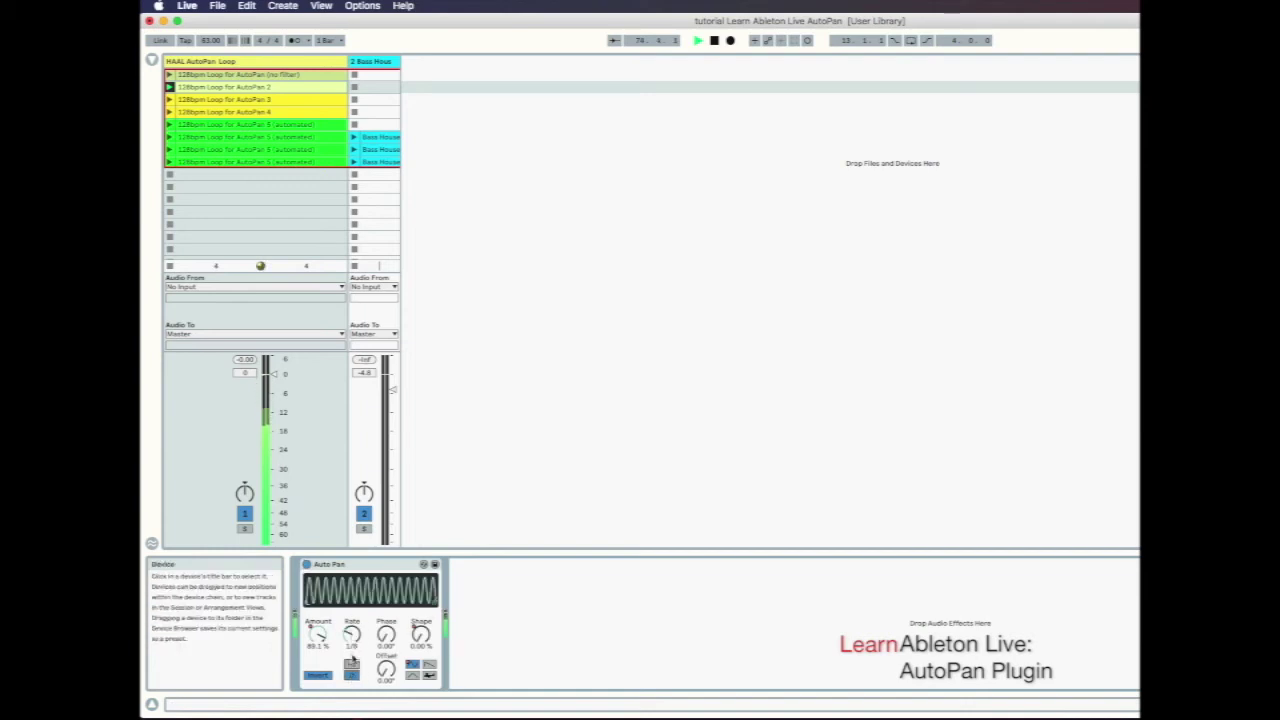
left_click(351, 664)
left_click_drag(352, 634, 352, 668)
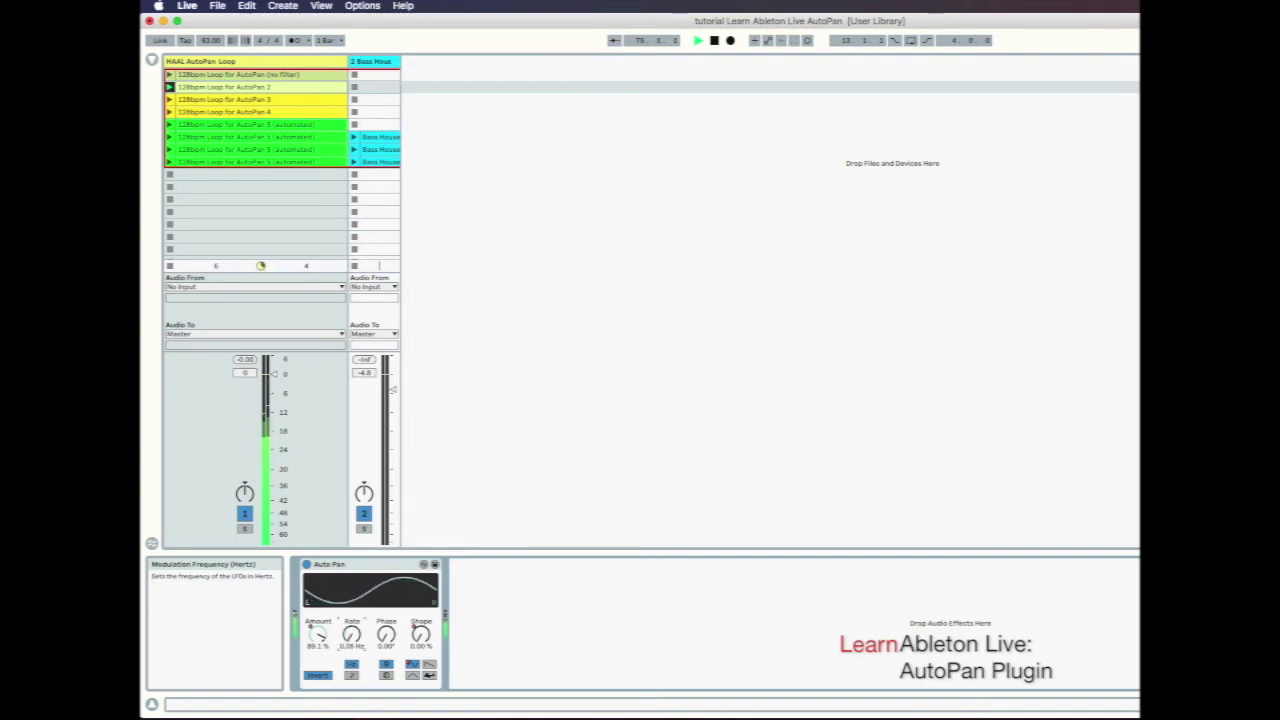
left_click_drag(351, 634, 351, 578)
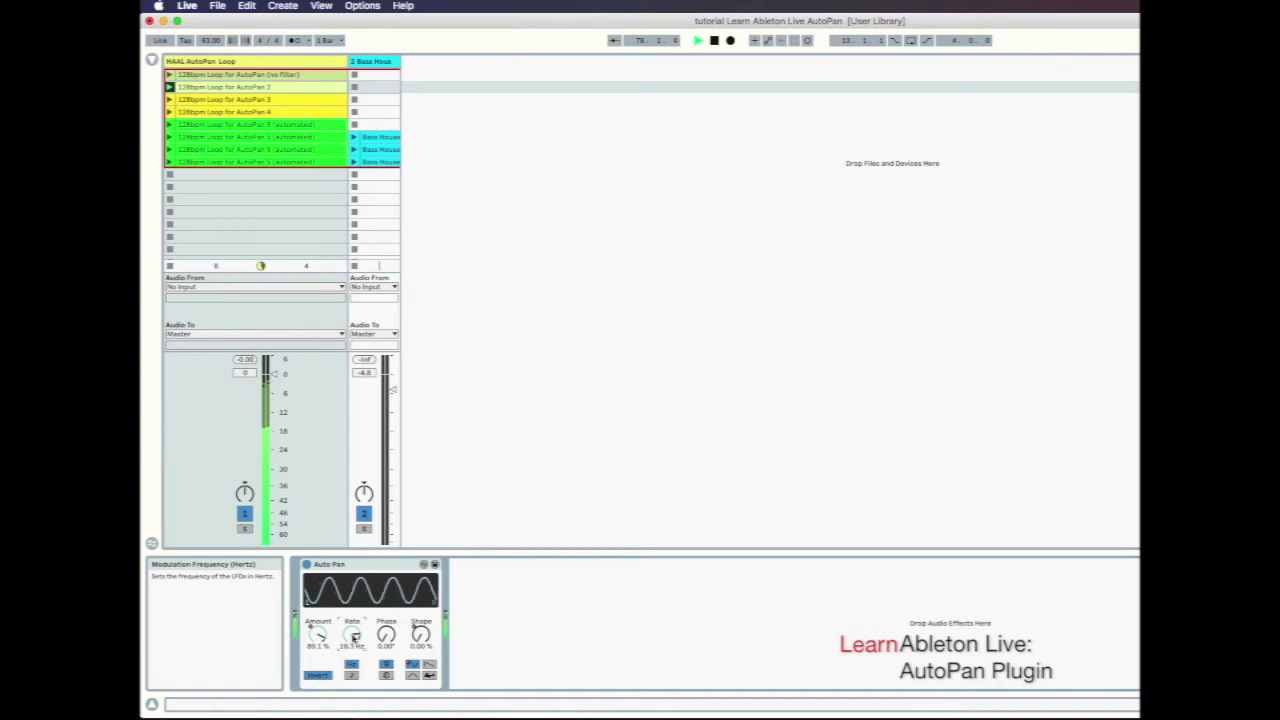
Switch Auto Pan to Normal with a tempo-synced Rate of 3/16 and raise the Phase to about 129°
left_click(326, 677)
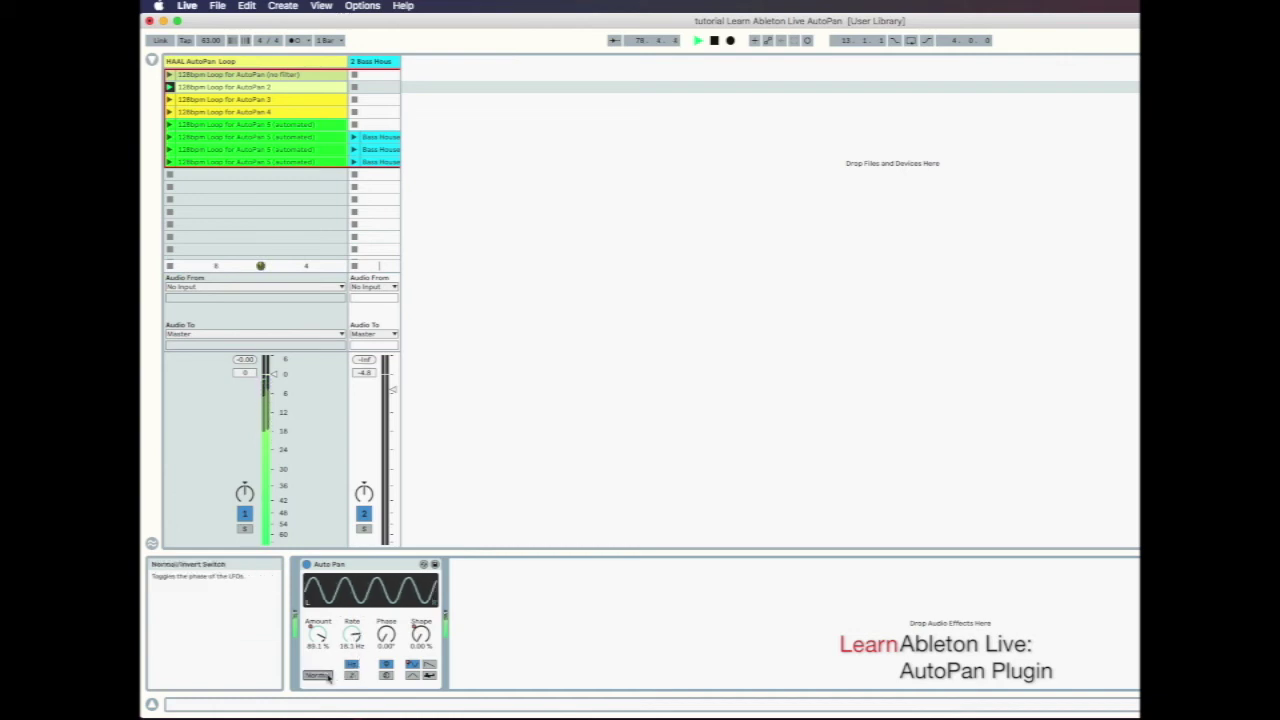
left_click(350, 676)
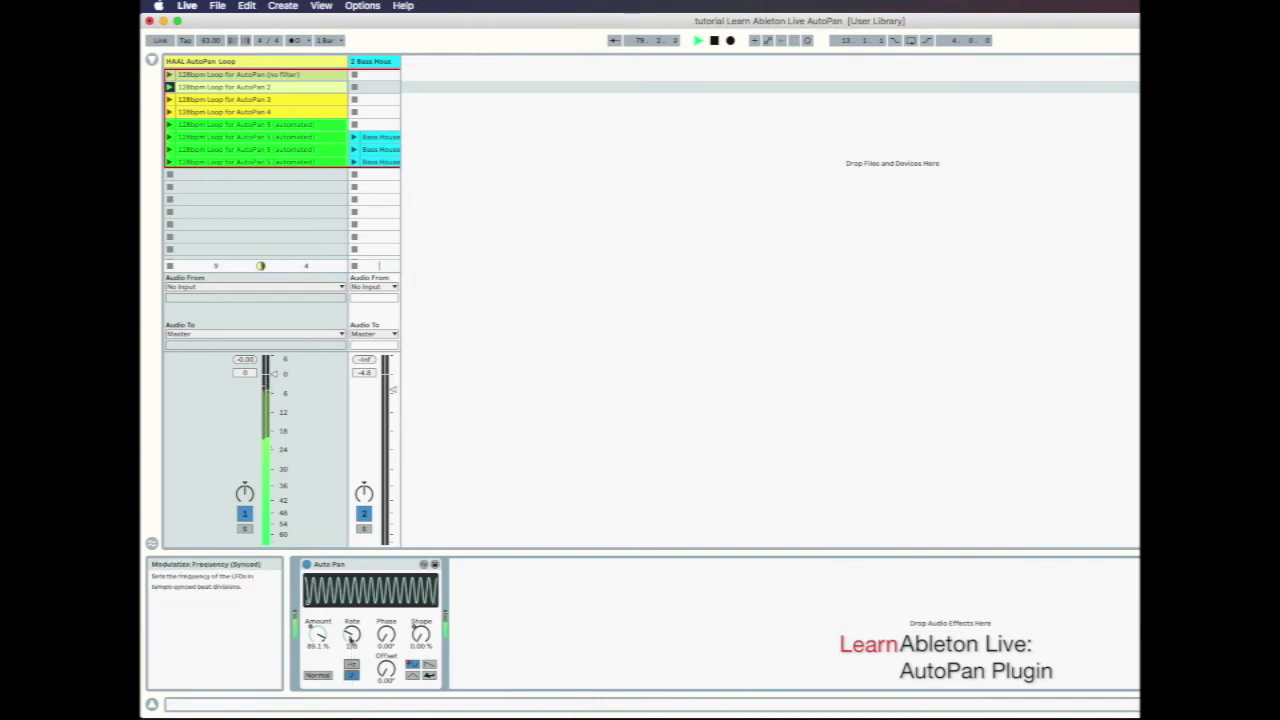
left_click_drag(351, 633, 386, 614)
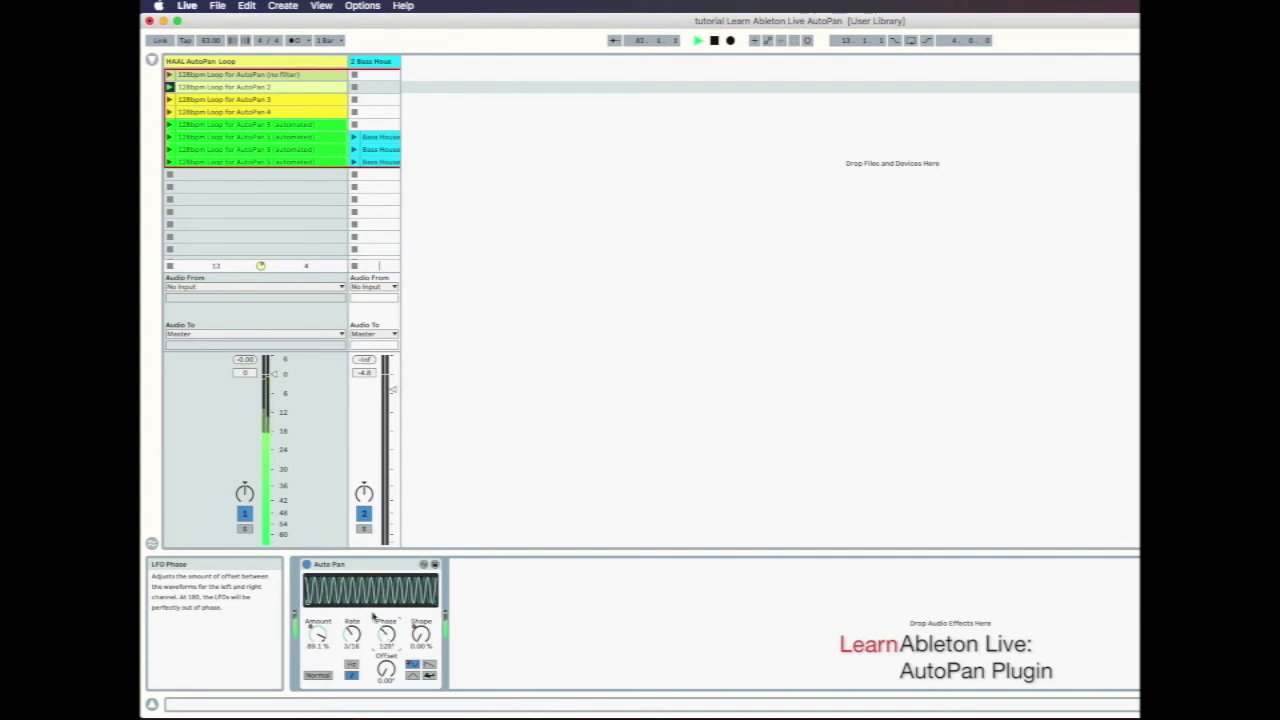
Launch the "128bpm Loop for AutoPan 3" clip, followed by the "128bpm Loop for AutoPan 4" clip
left_click(170, 99)
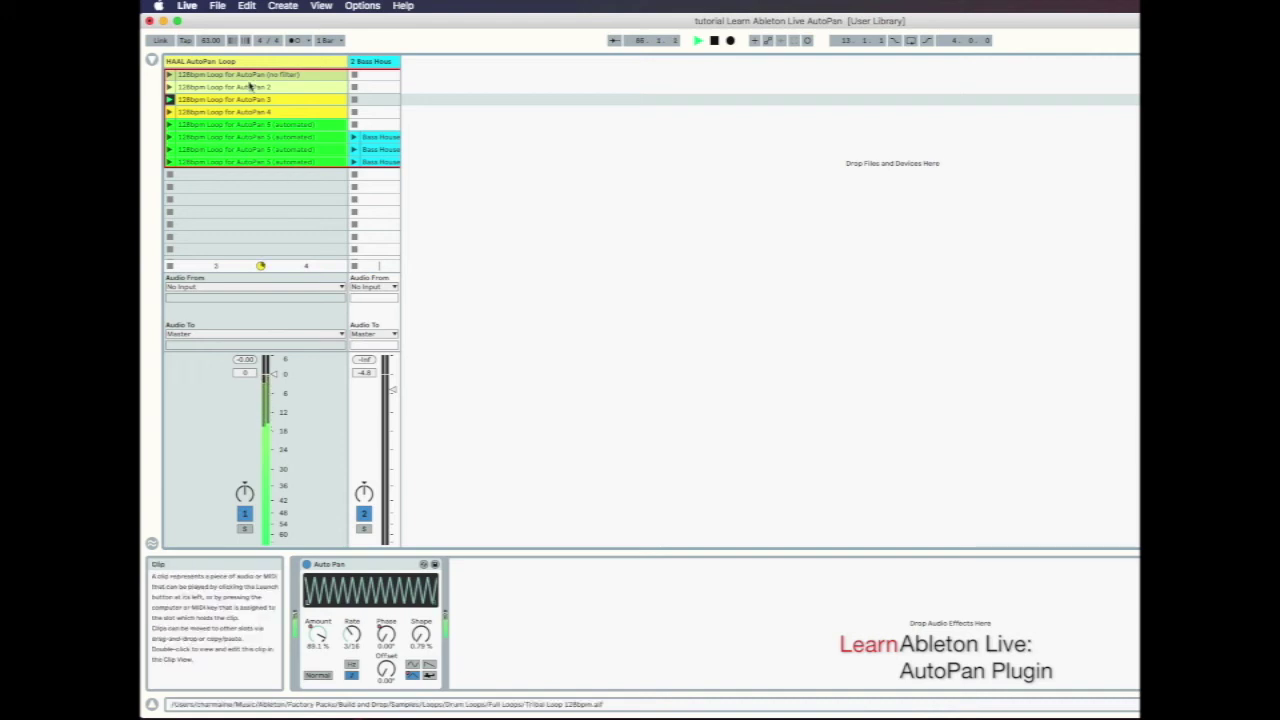
left_click(169, 111)
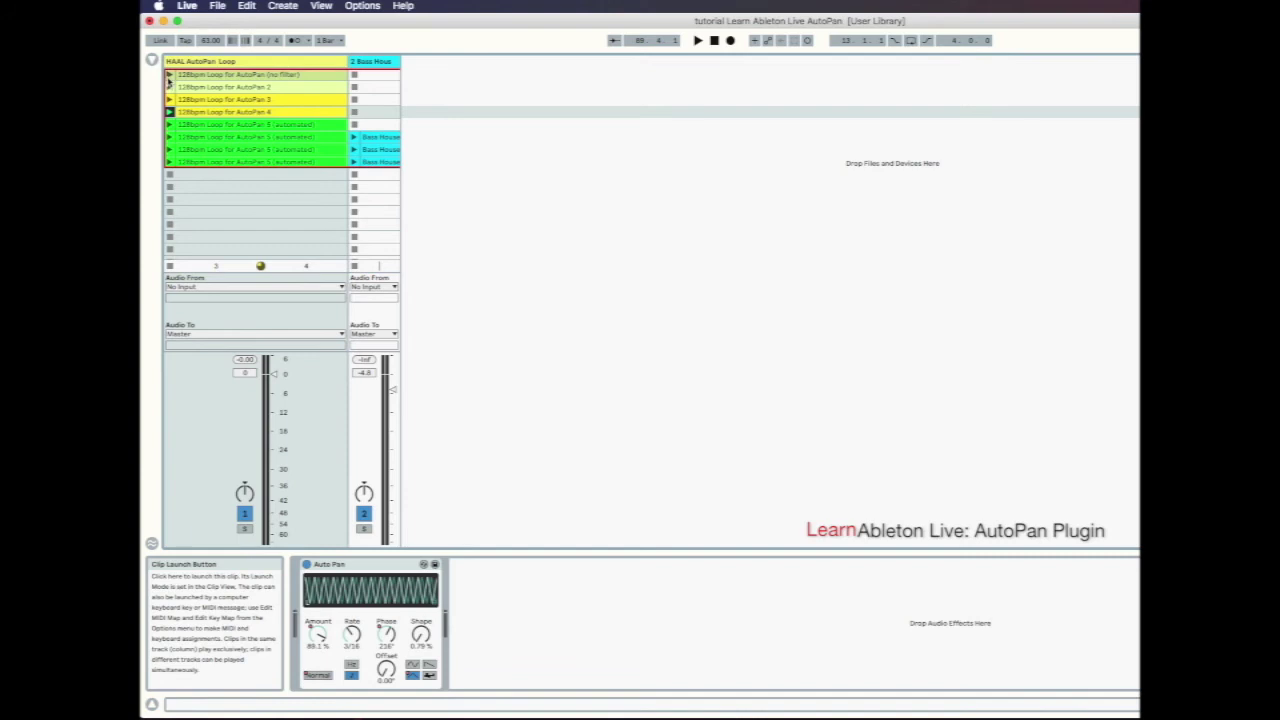
Launch the "no filter" loop clip, open its clip view, and return to the track's Auto Pan device
left_click(169, 75)
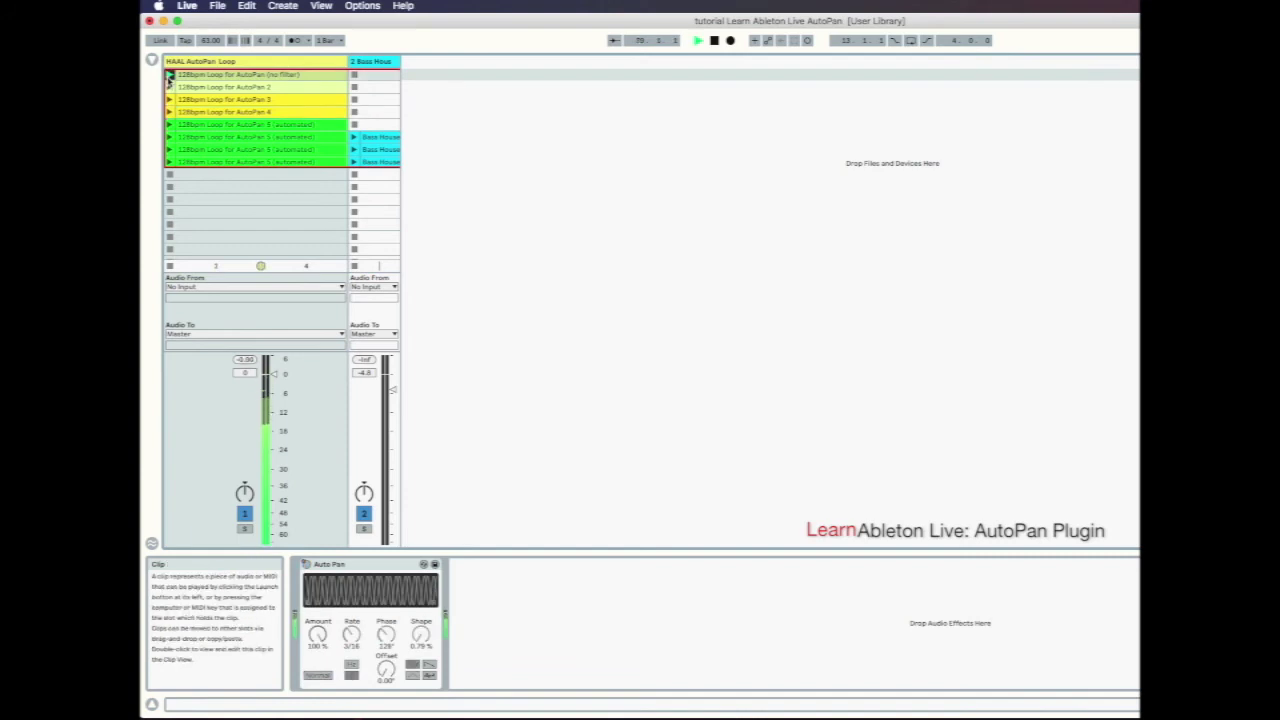
left_click(182, 75)
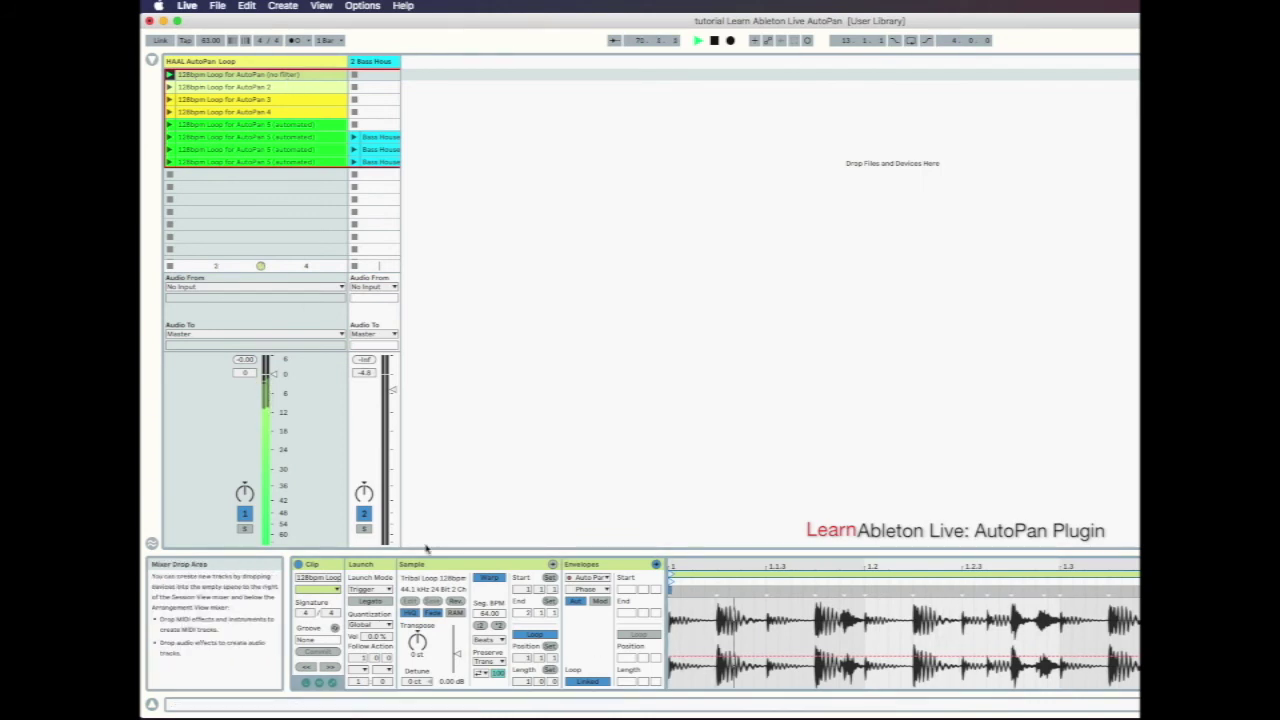
left_click(230, 61)
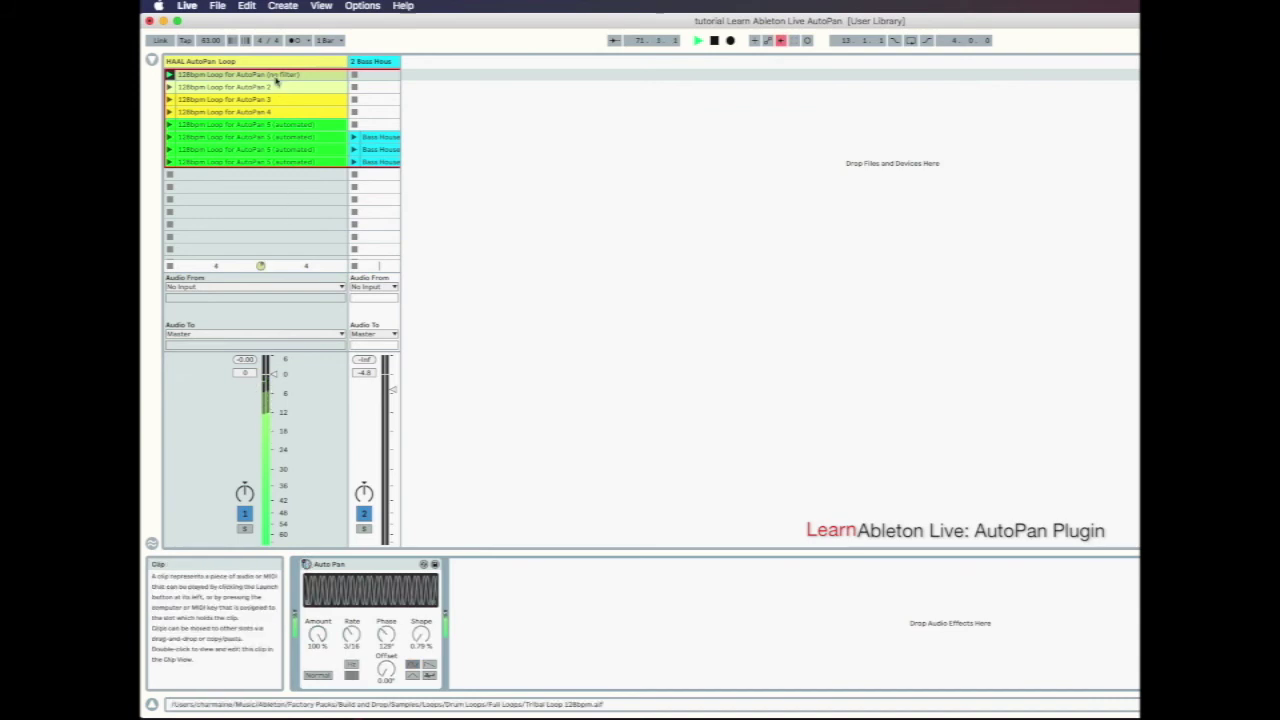
Launch the "128bpm Loop for AutoPan 4" clip, check the track's Auto Pan device, and show the clip's Auto Pan Phase envelope
left_click(278, 86)
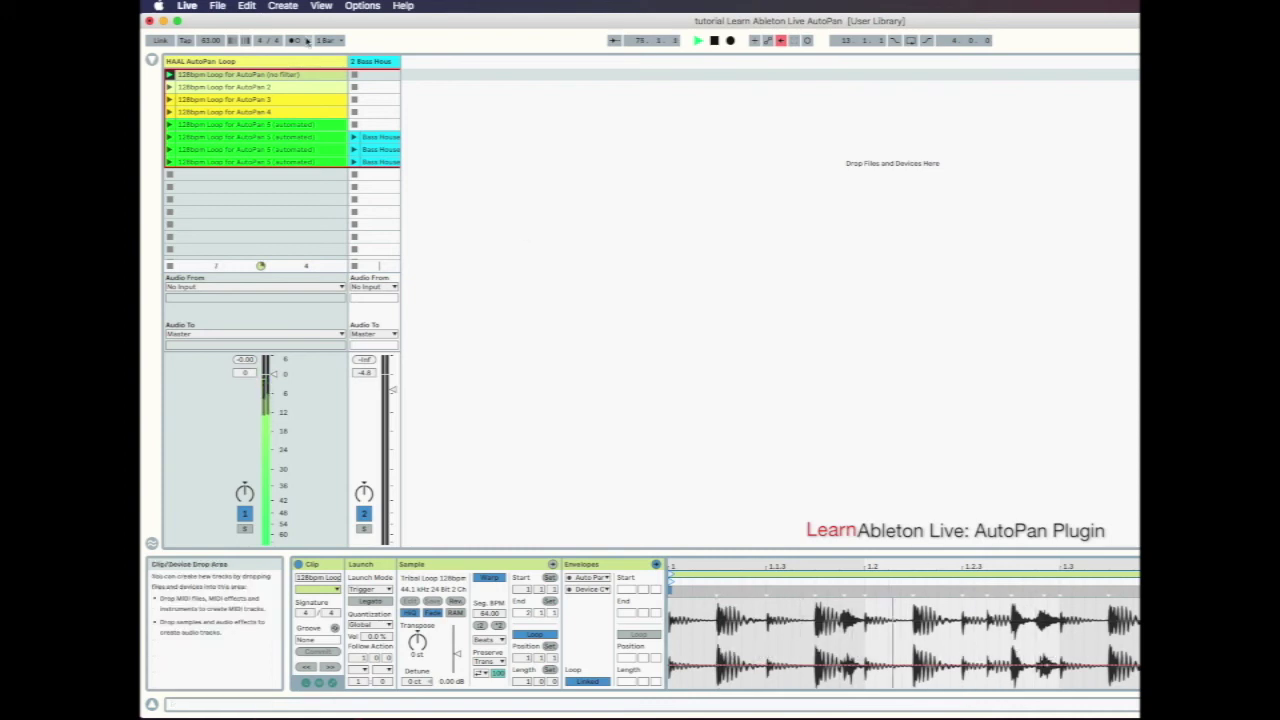
left_click(169, 112)
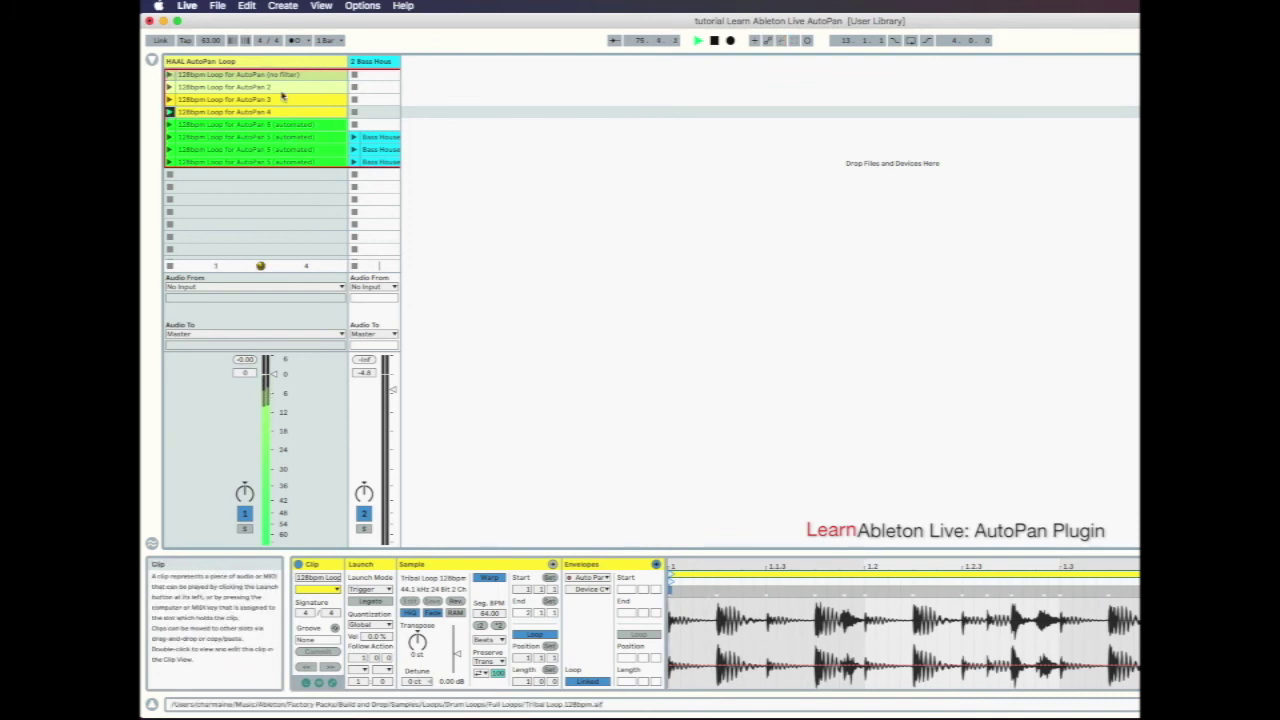
double_click(275, 63)
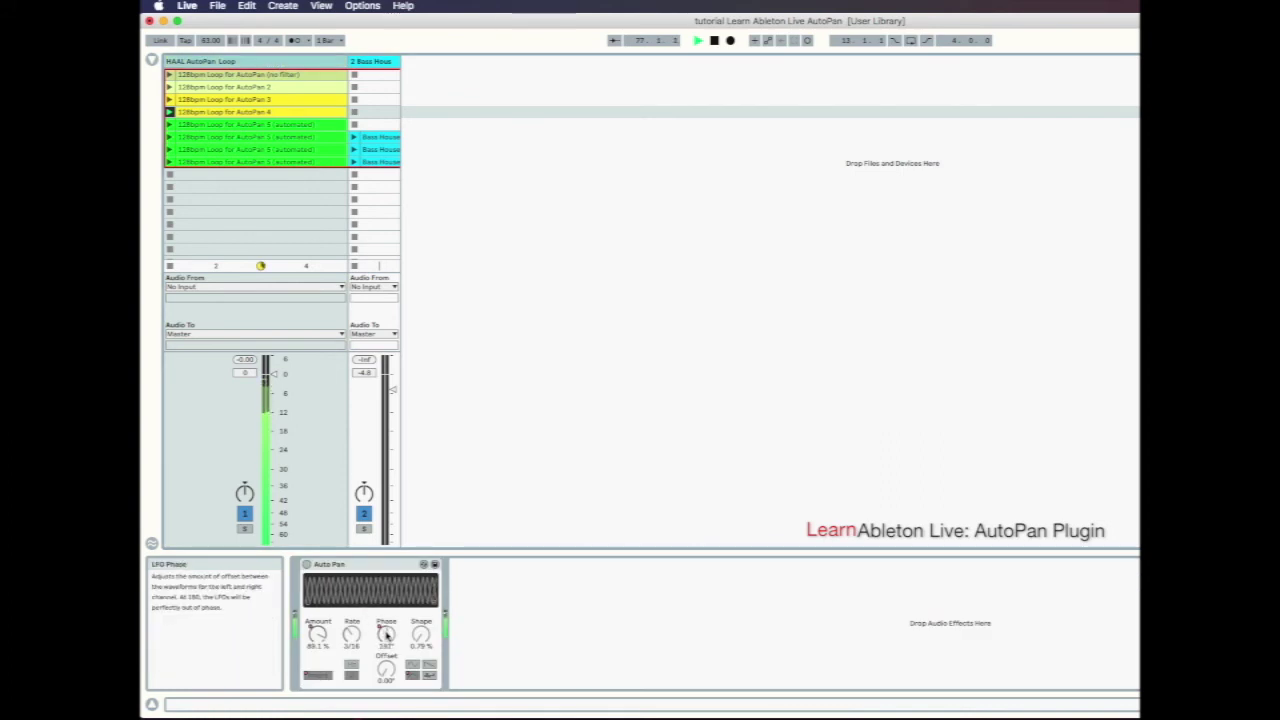
double_click(294, 111)
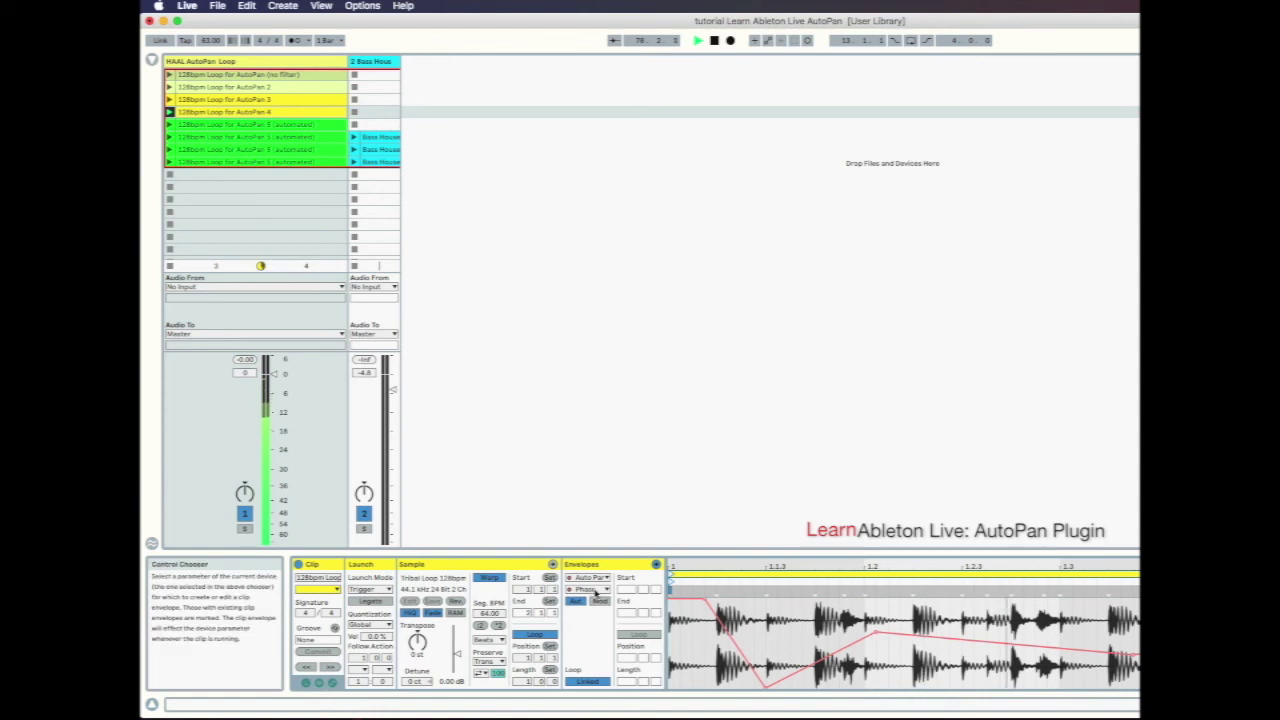
left_click(331, 683)
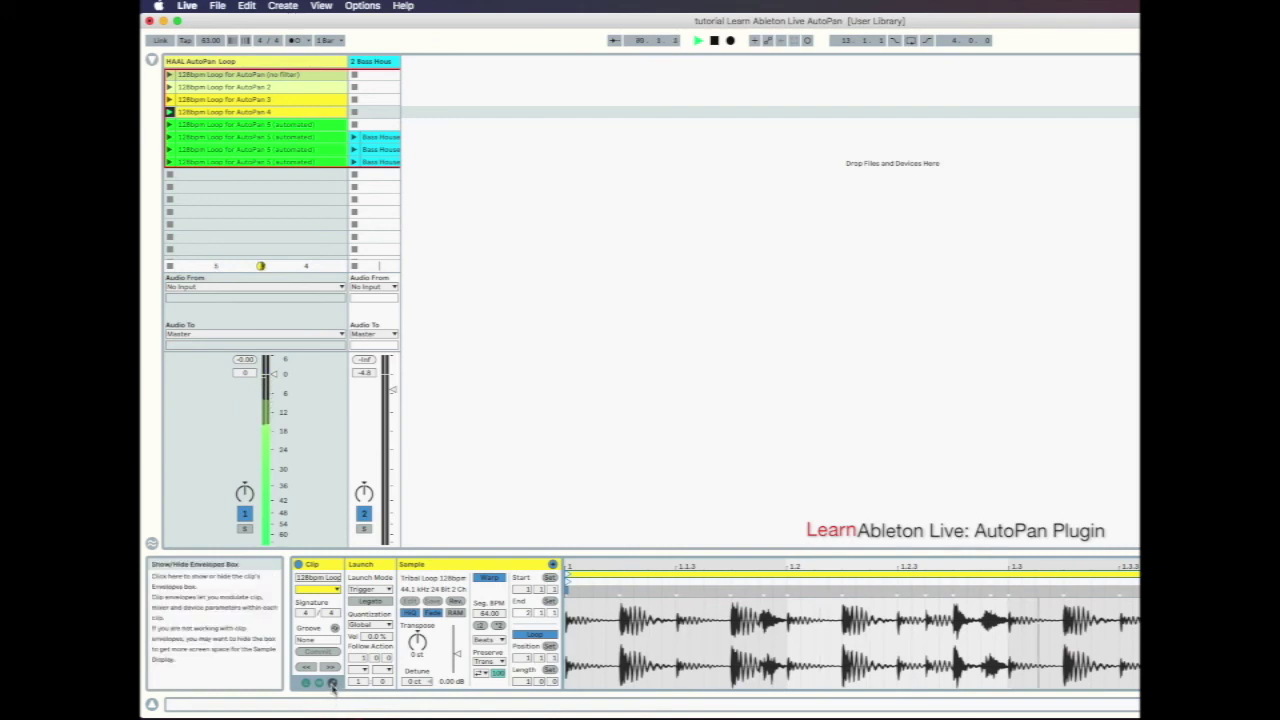
left_click(333, 684)
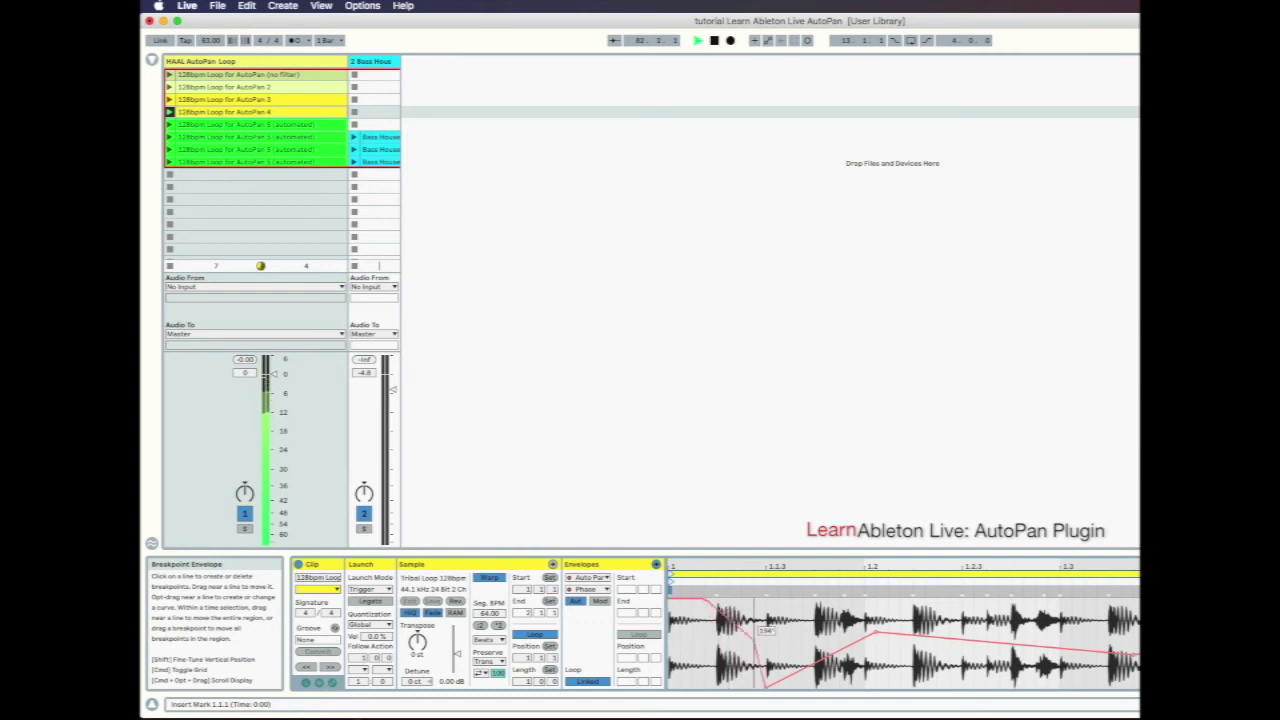
Reshape the clip's Phase envelope with a peak between 1.1.3 and 1.2, a 0.00° low near 1.2.3 and a peak near 1.3
left_click_drag(830, 657, 802, 627)
left_click_drag(948, 643, 950, 688)
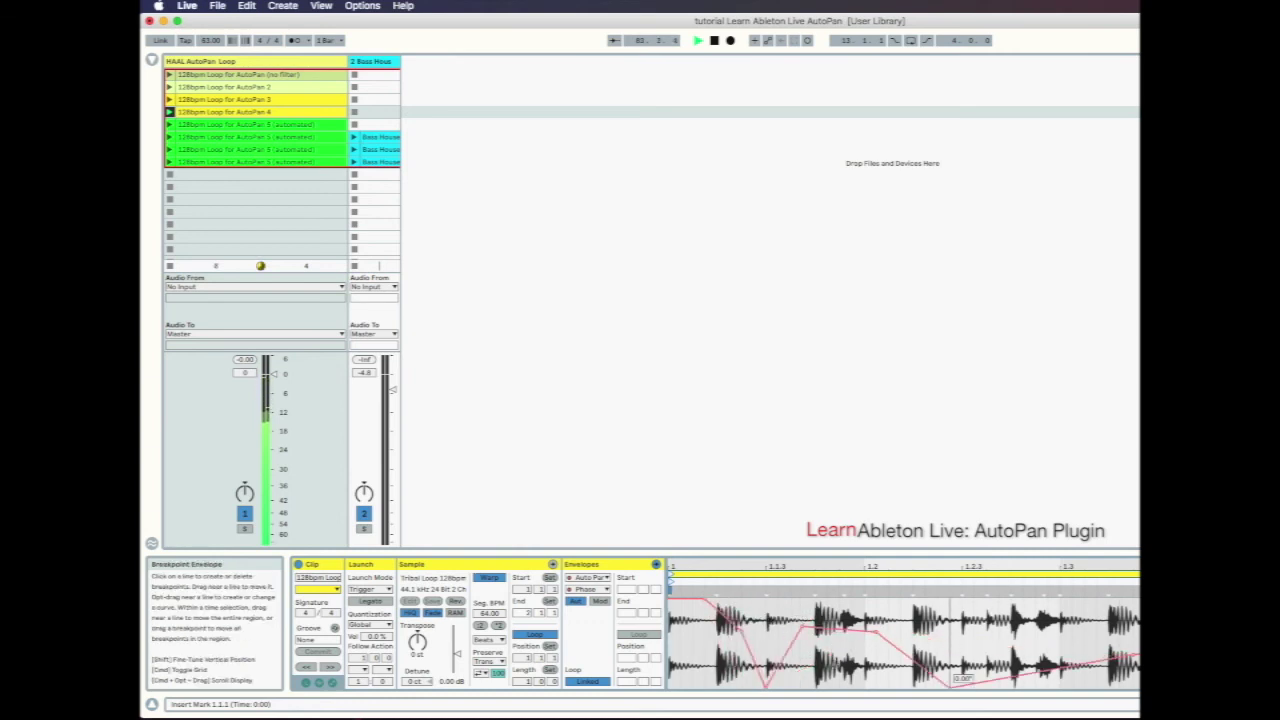
left_click_drag(1120, 650, 1064, 605)
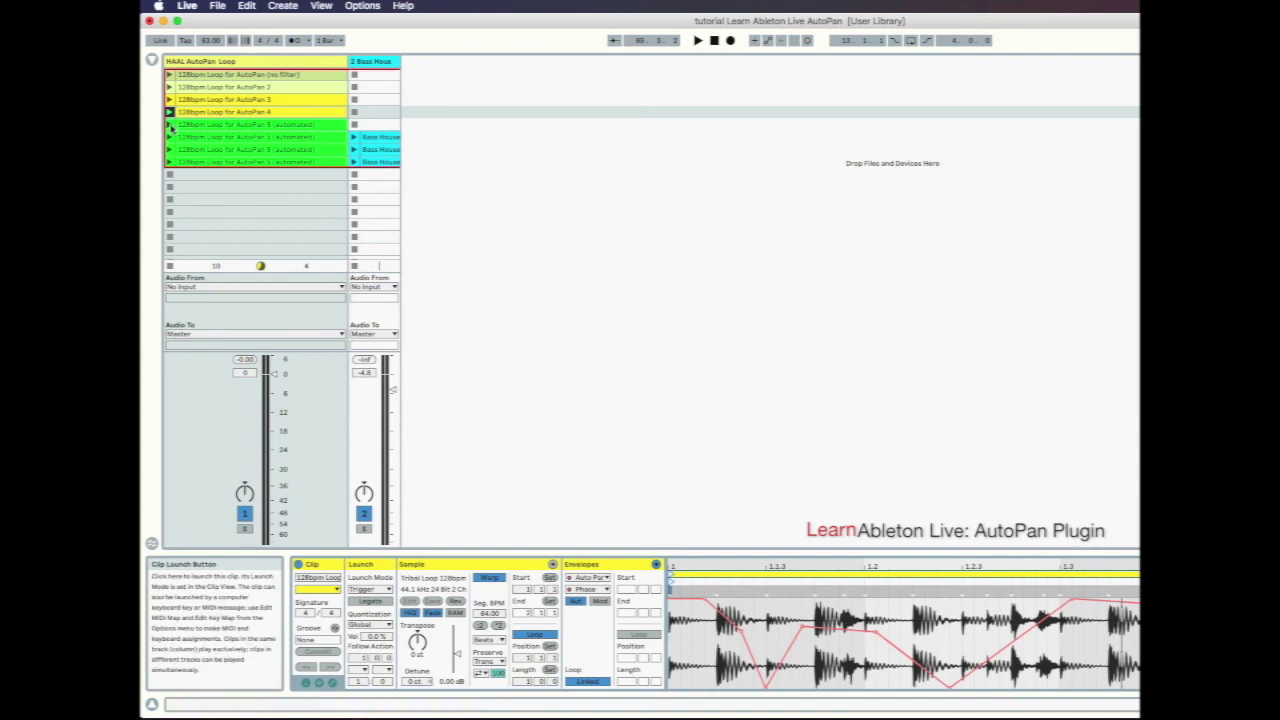
Launch the first green automated loop clip, view its settings in the track's Auto Pan device, and open its clip view
left_click(236, 61)
left_click(169, 124)
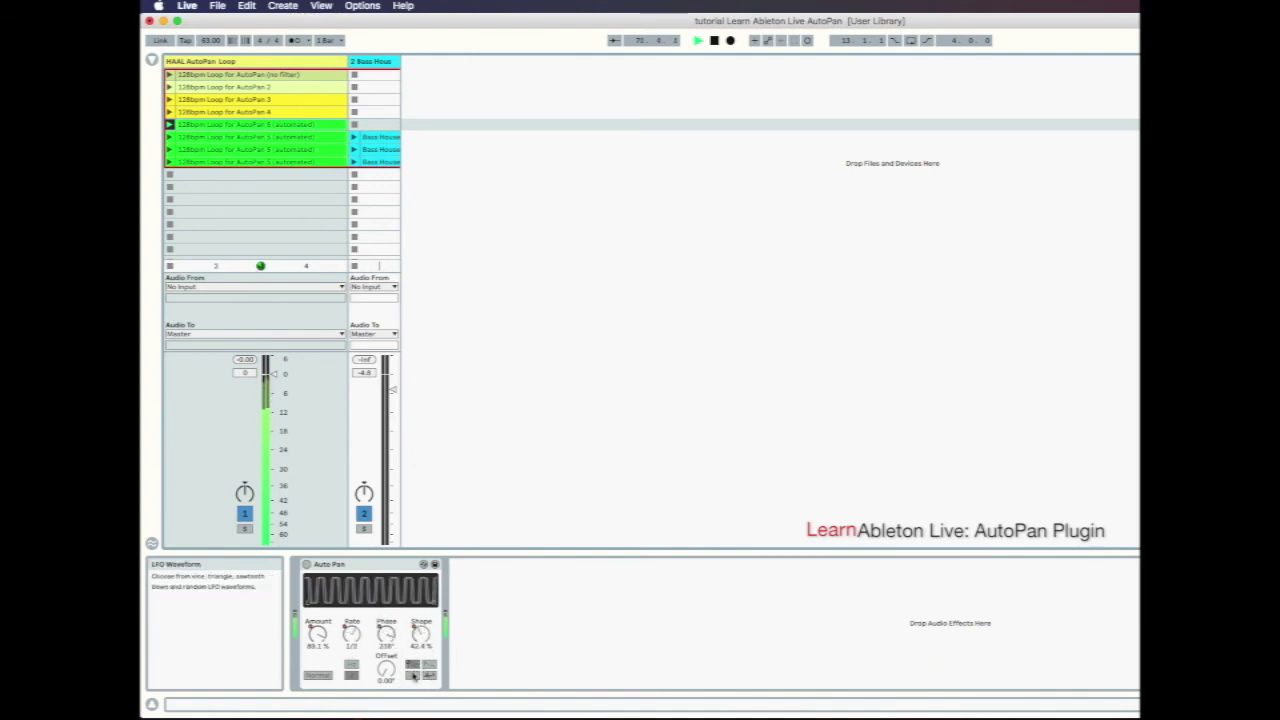
double_click(286, 127)
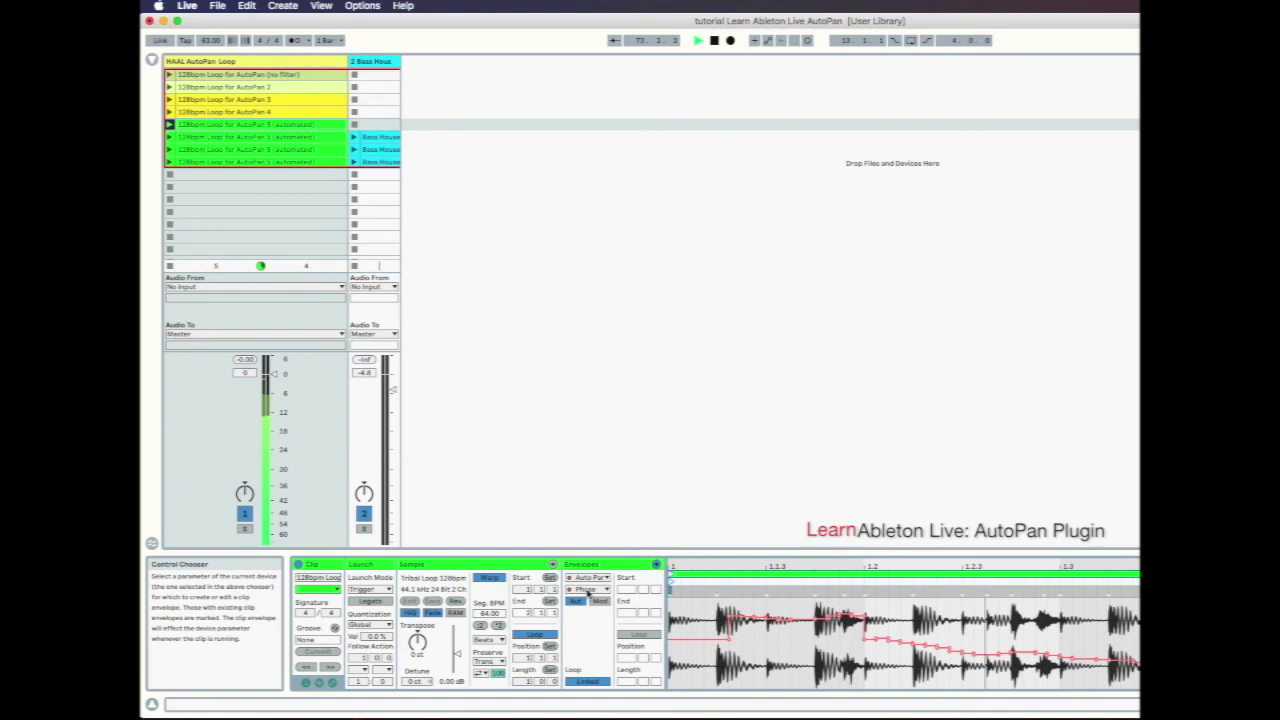
Examine the automated clip's Auto Pan envelopes for Amount, Phase, Synced Rate, Waveform and Shape
left_click(589, 590)
left_click(593, 628)
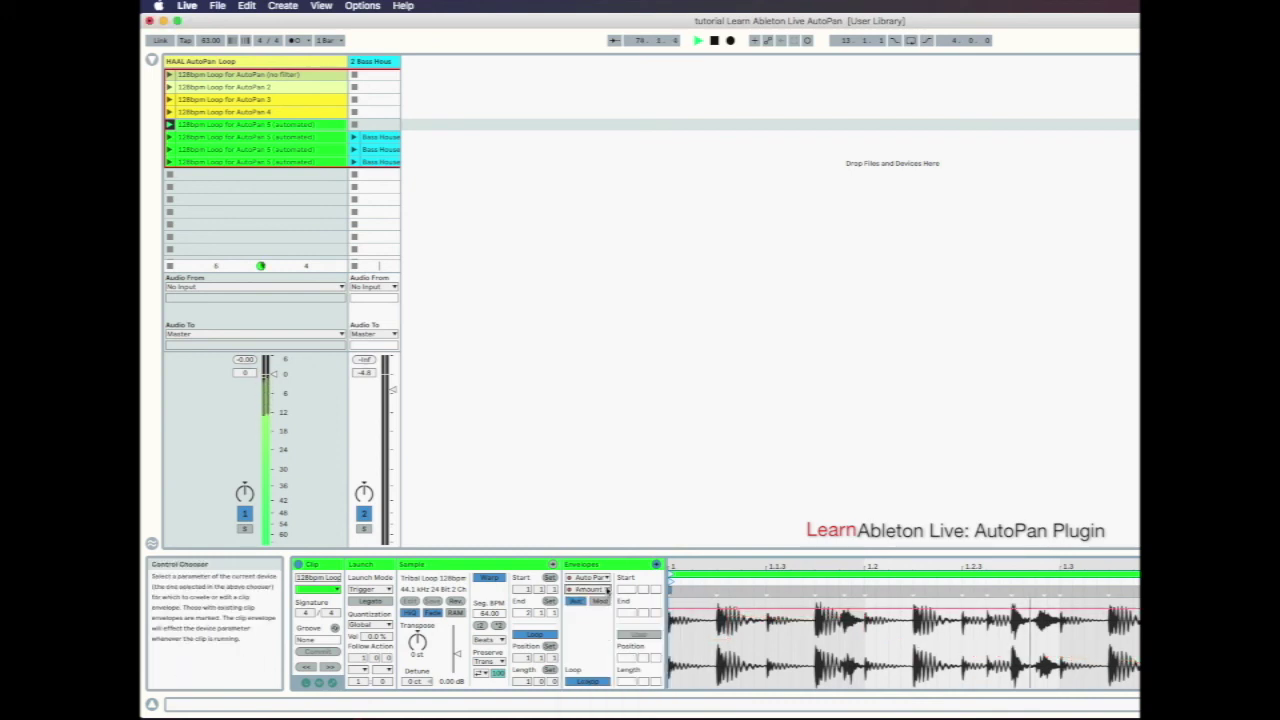
left_click(606, 590)
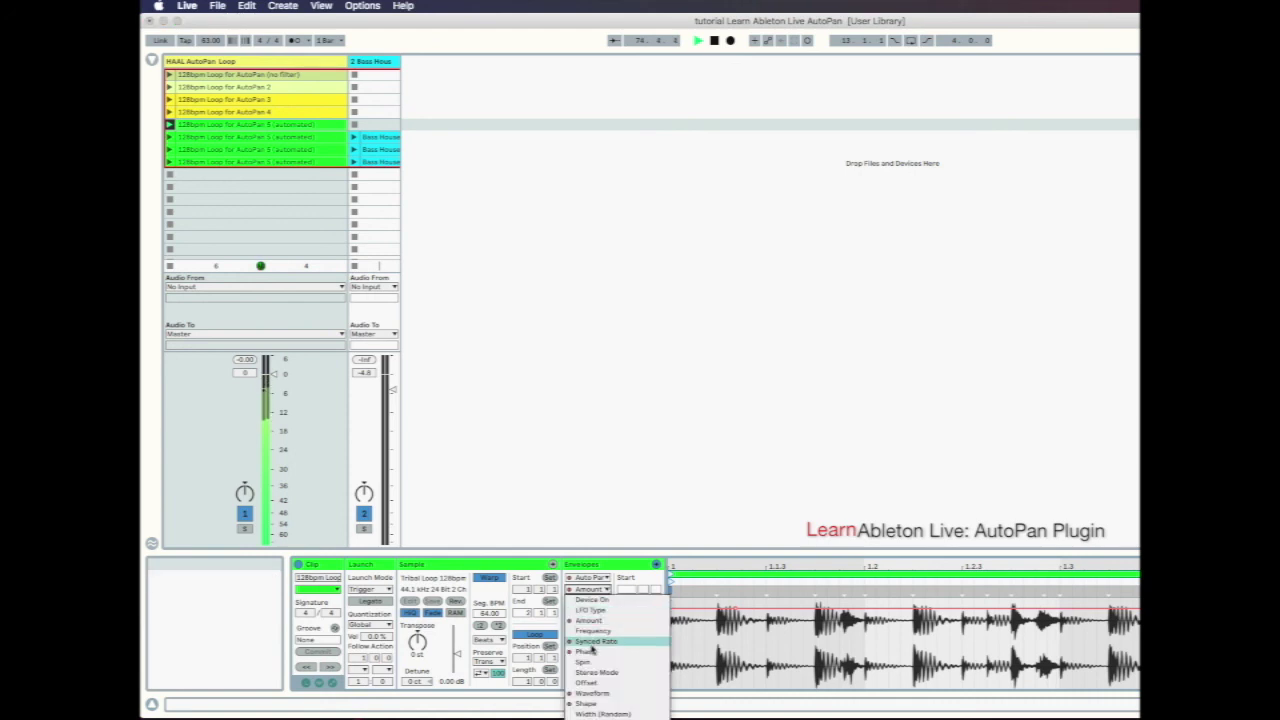
left_click(589, 637)
left_click(589, 589)
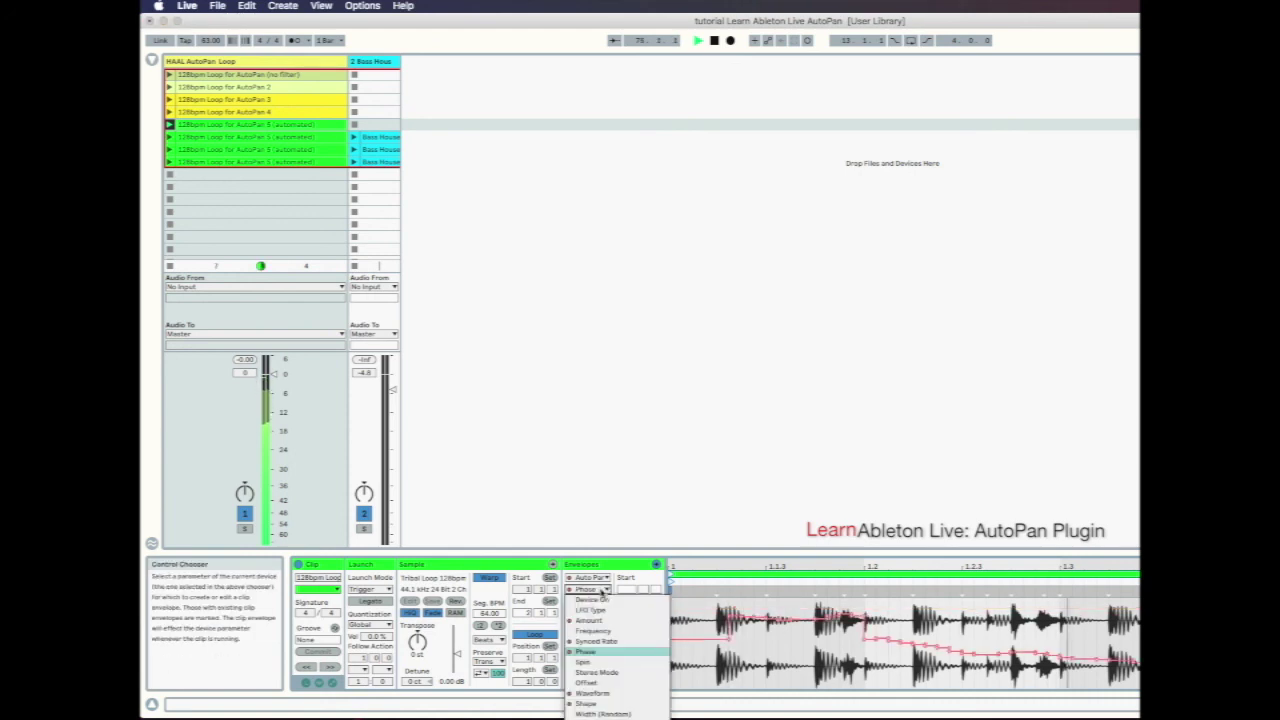
left_click(585, 648)
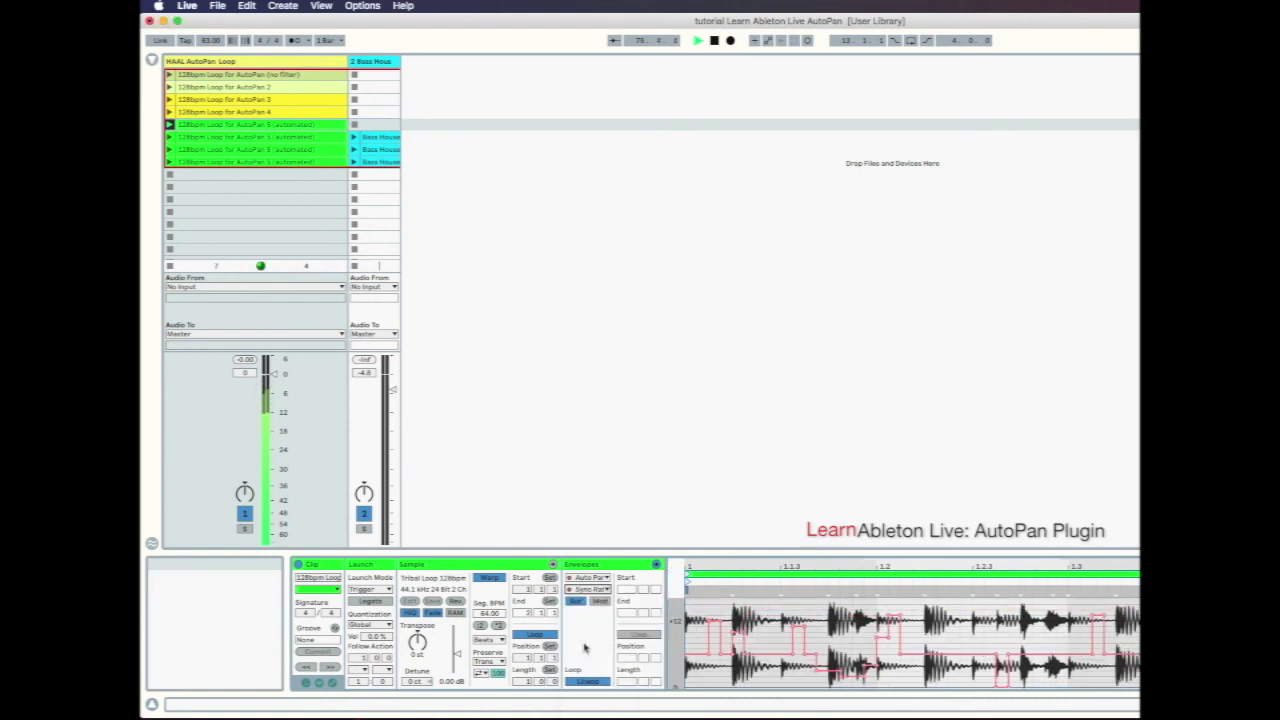
left_click(589, 589)
left_click(594, 693)
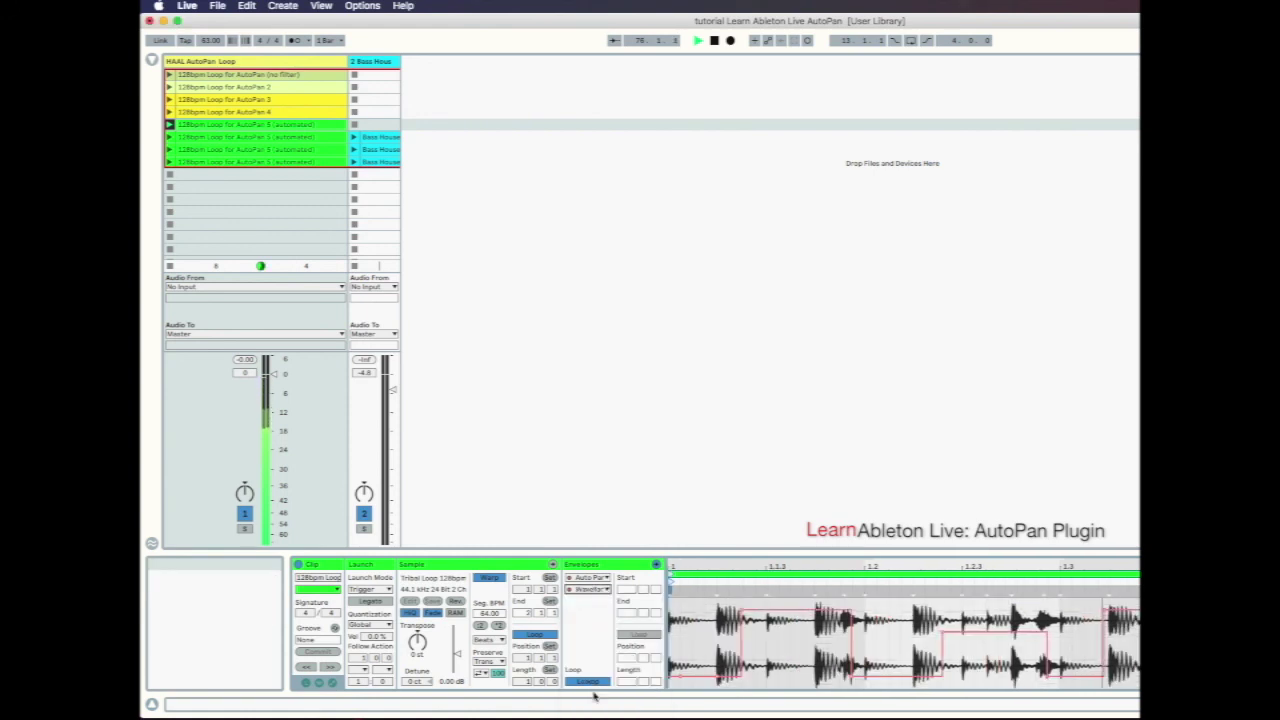
left_click(589, 589)
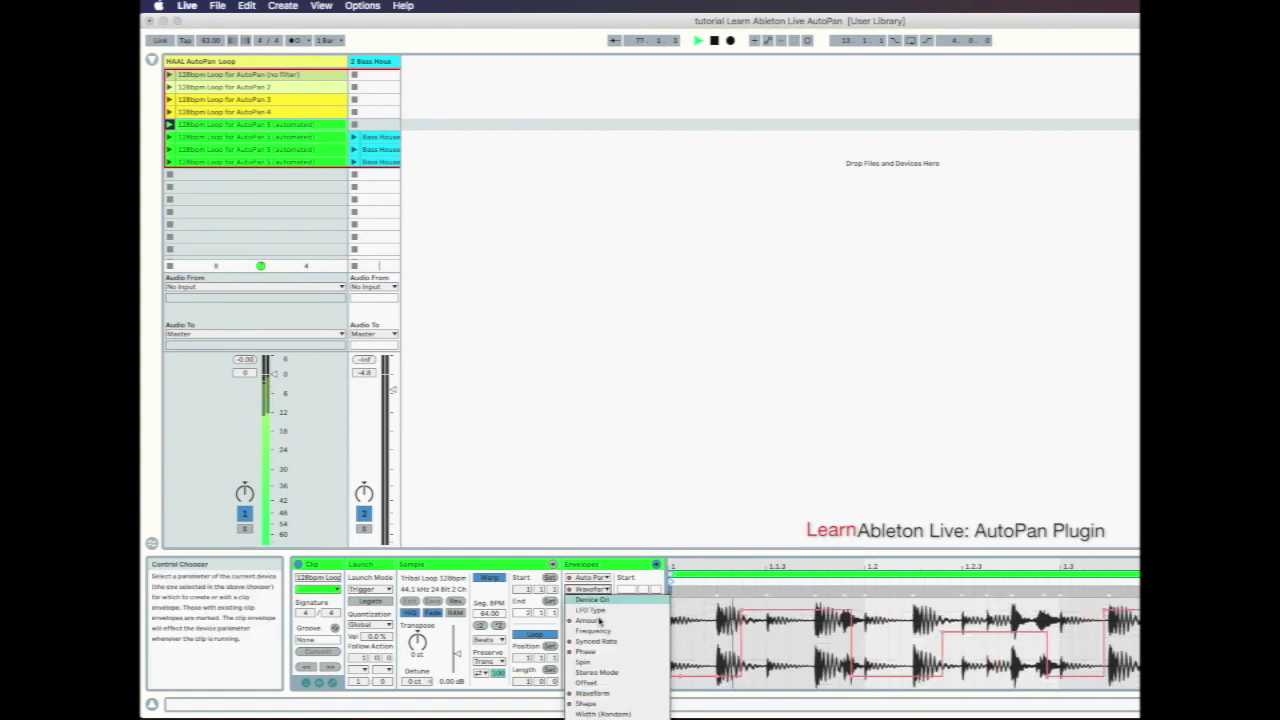
left_click(590, 708)
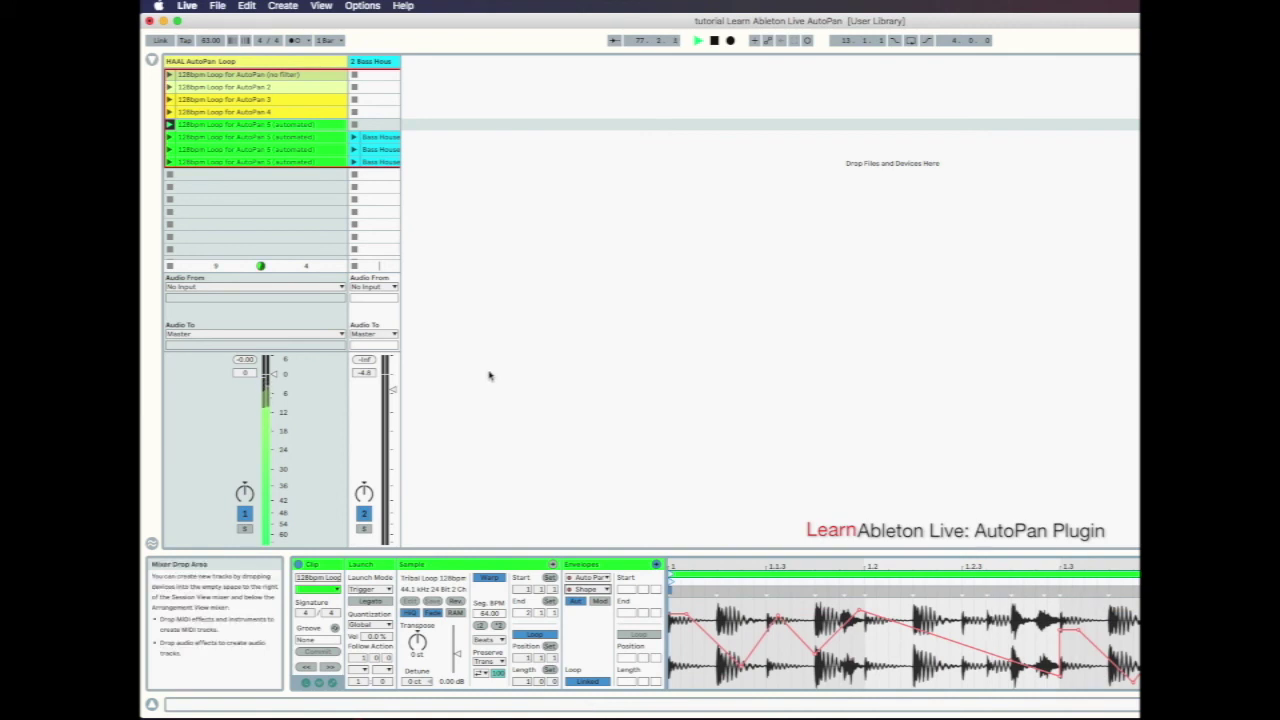
Stop playback and launch the first scene that combines an automated AutoPan loop with a Bass House clip
key("space")
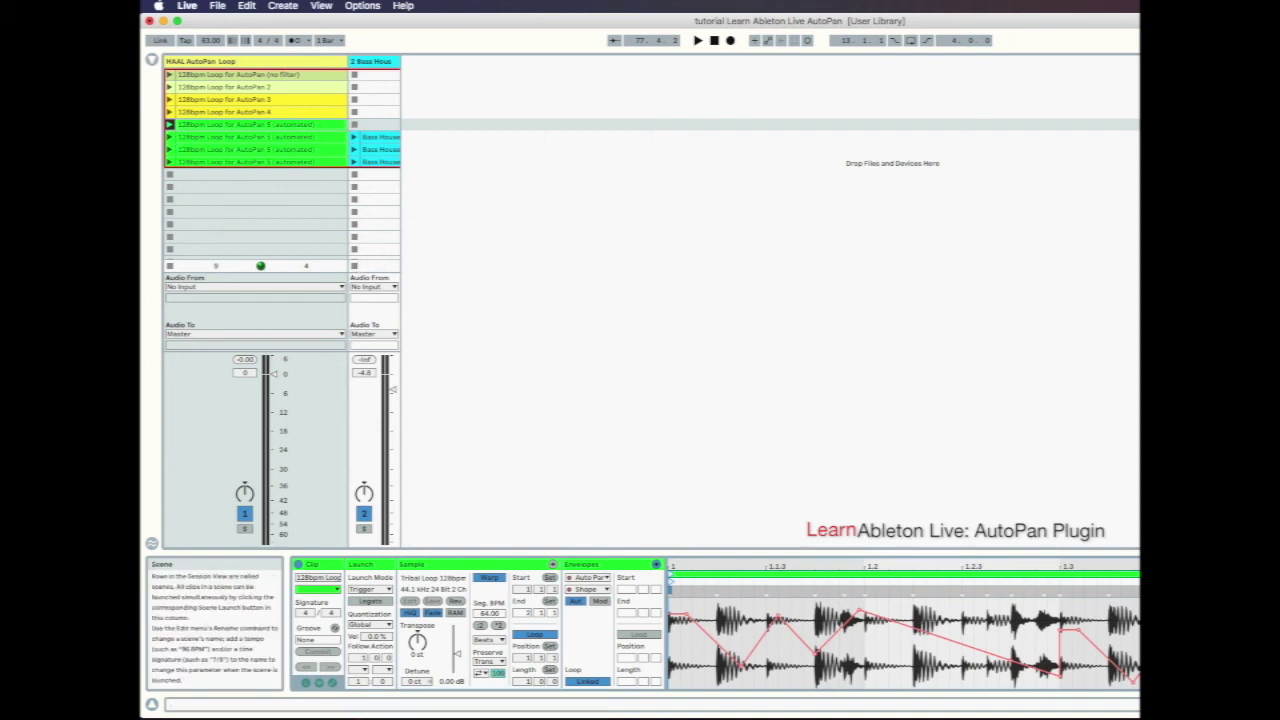
left_click(1136, 137)
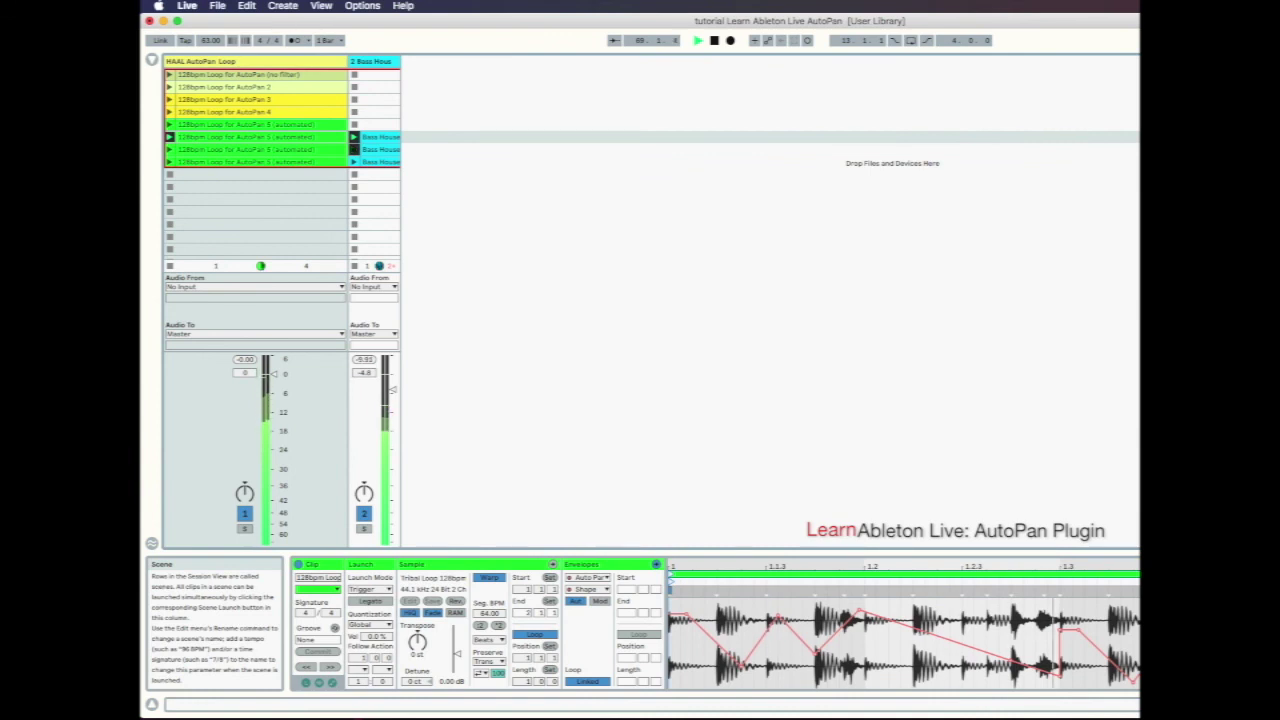